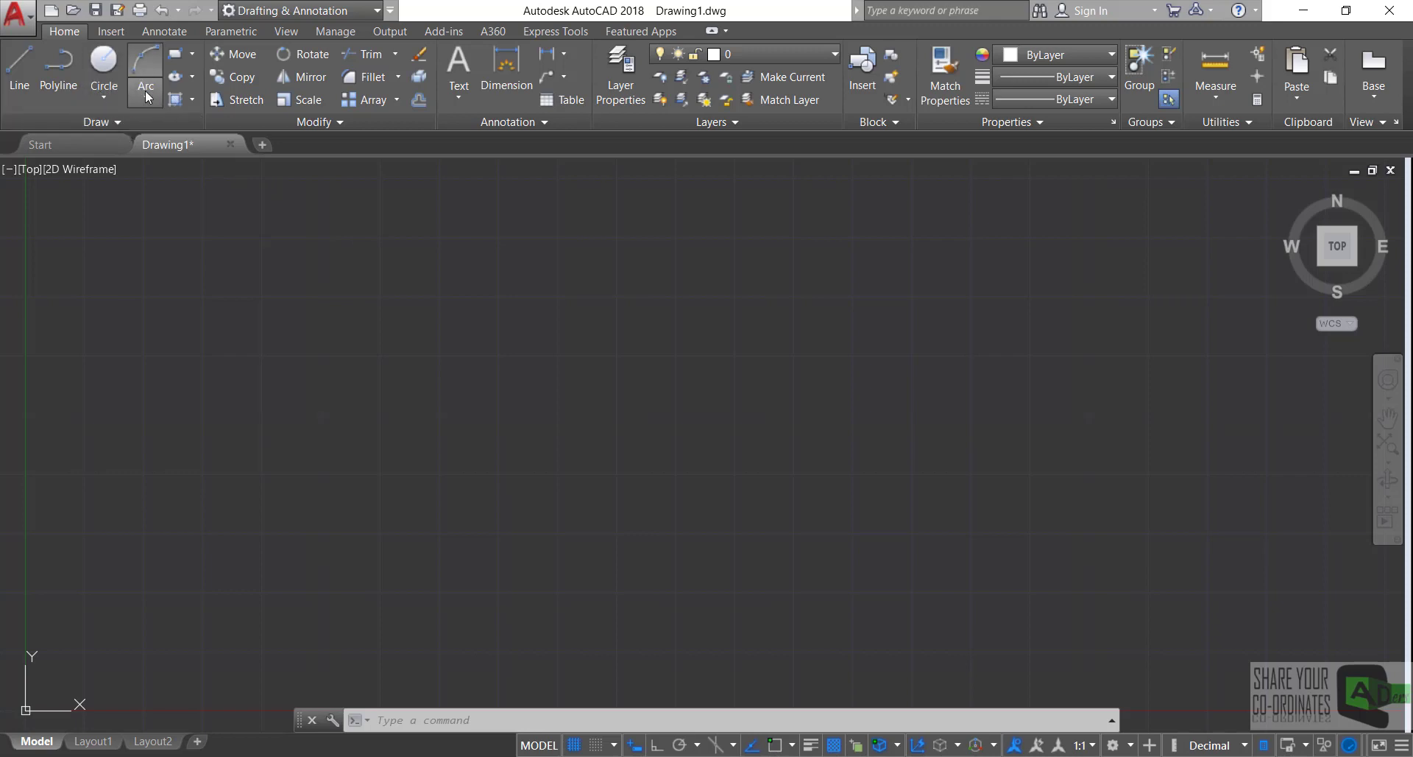
# - Draw a circle with the Center, Radius method and a radius of 5, near the Y axis
pyautogui.click(105, 97)
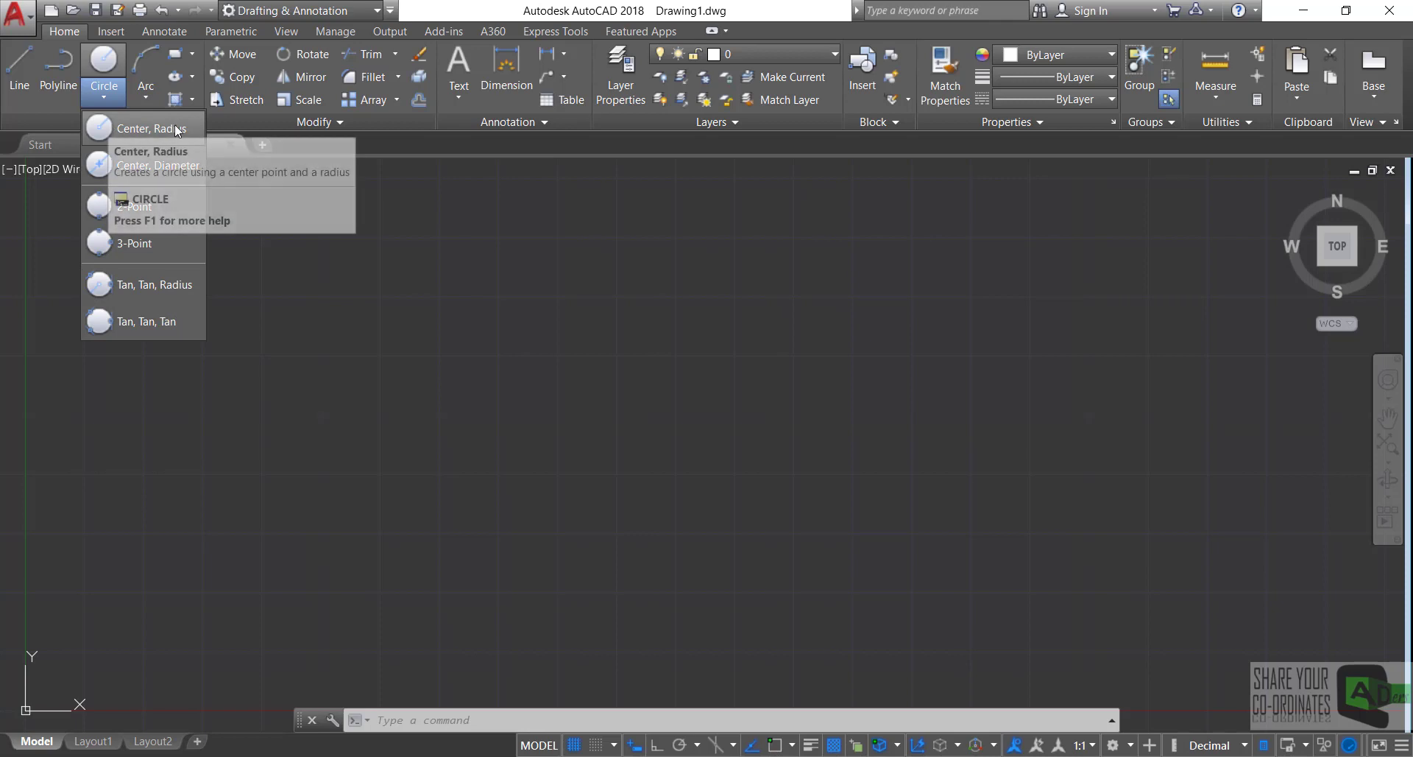
pyautogui.click(110, 130)
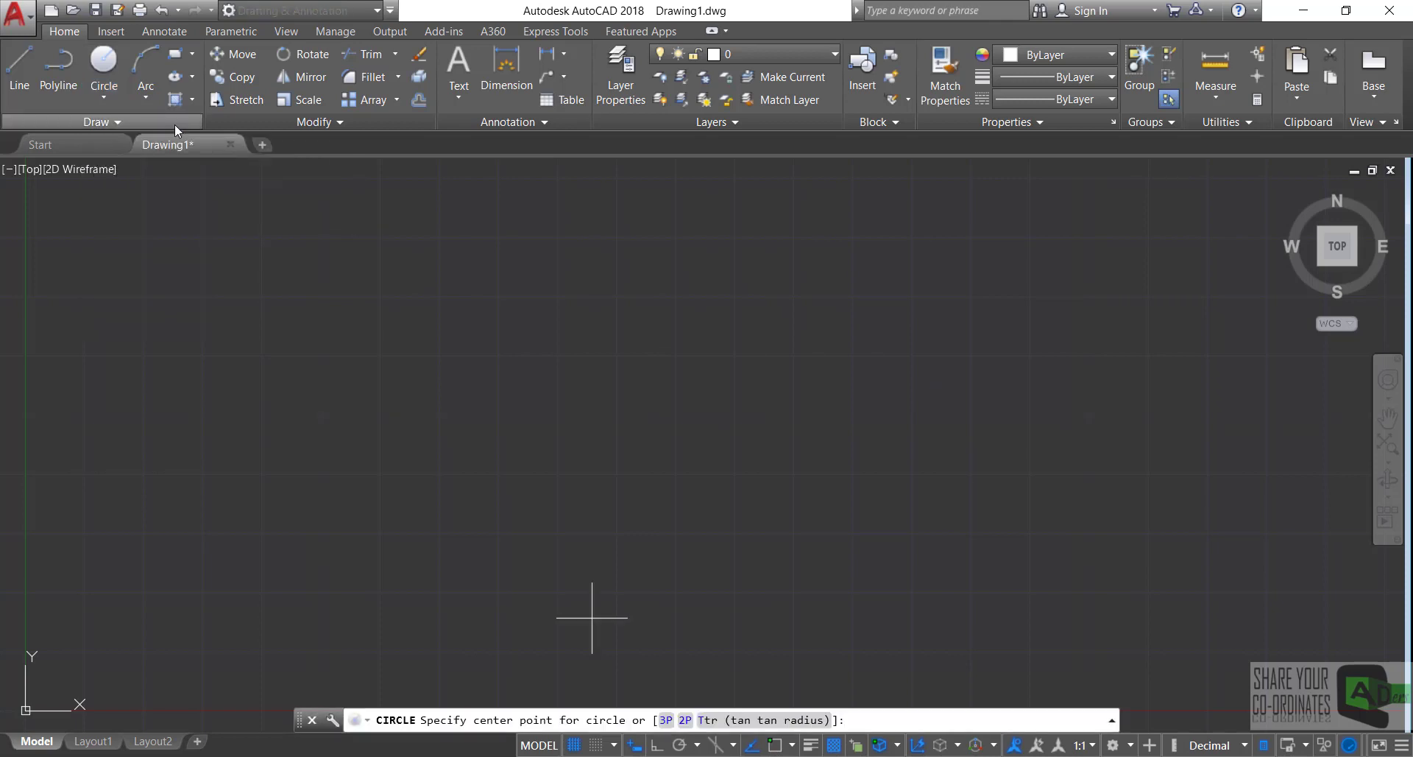
pyautogui.click(266, 374)
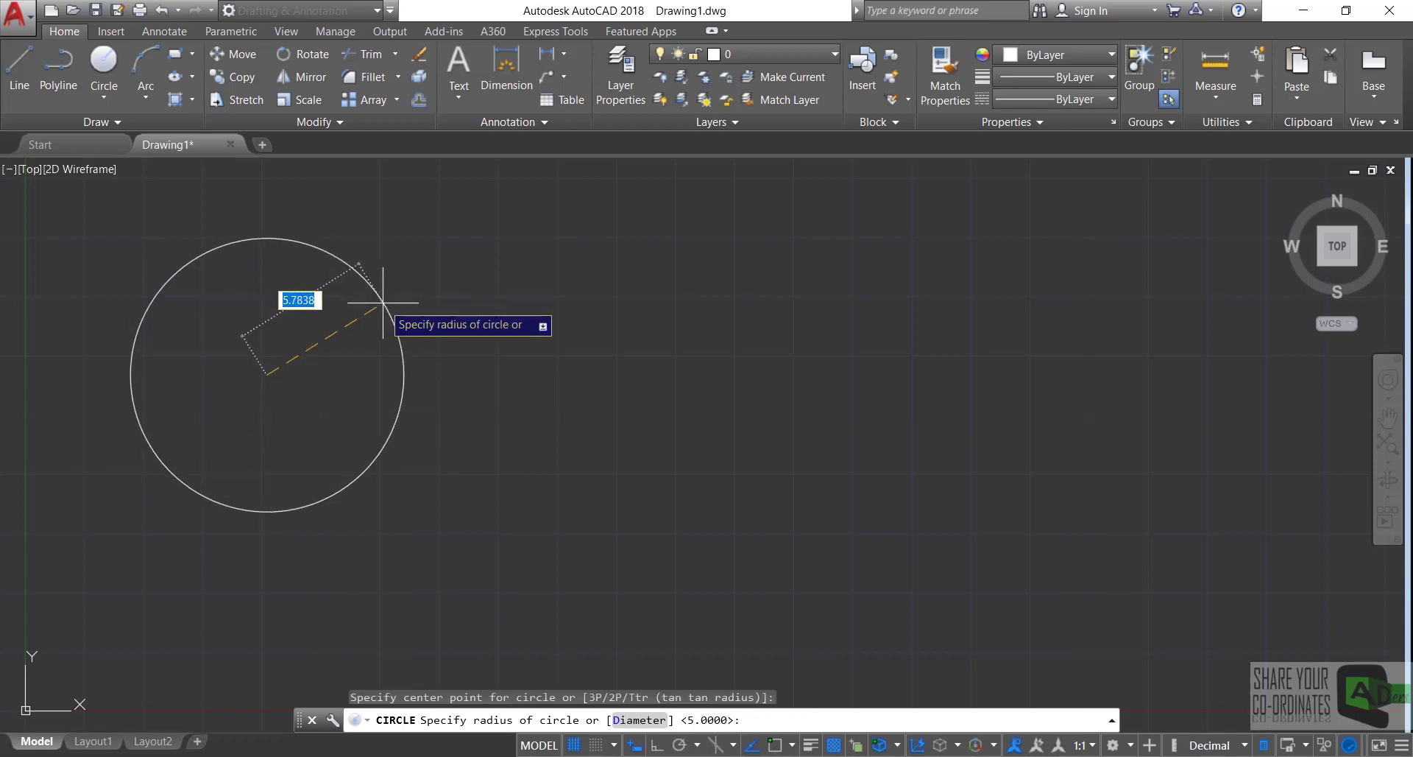
pyautogui.write('5')
pyautogui.press('Return')
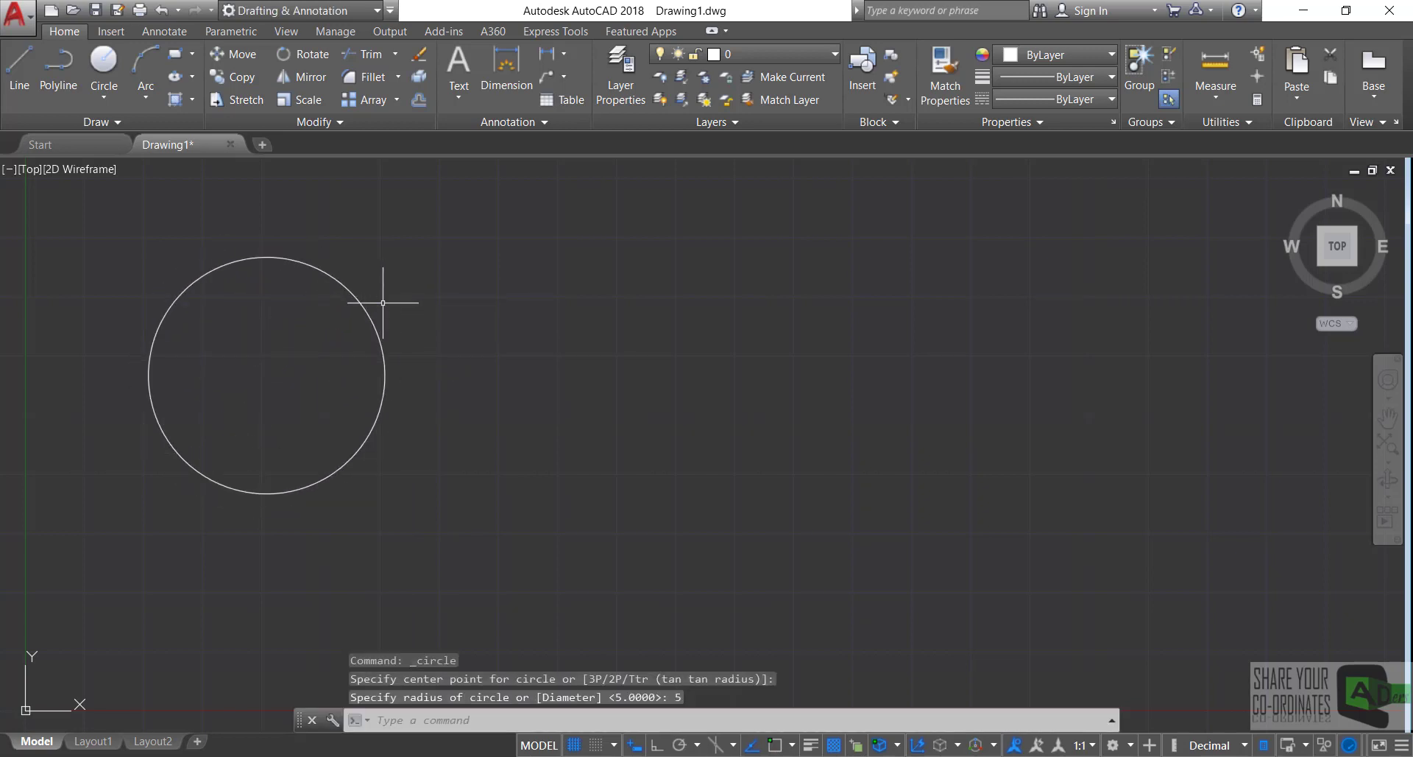
# - Draw a second circle to the right of the first with the Center, Diameter method and a diameter of 5
pyautogui.click(102, 96)
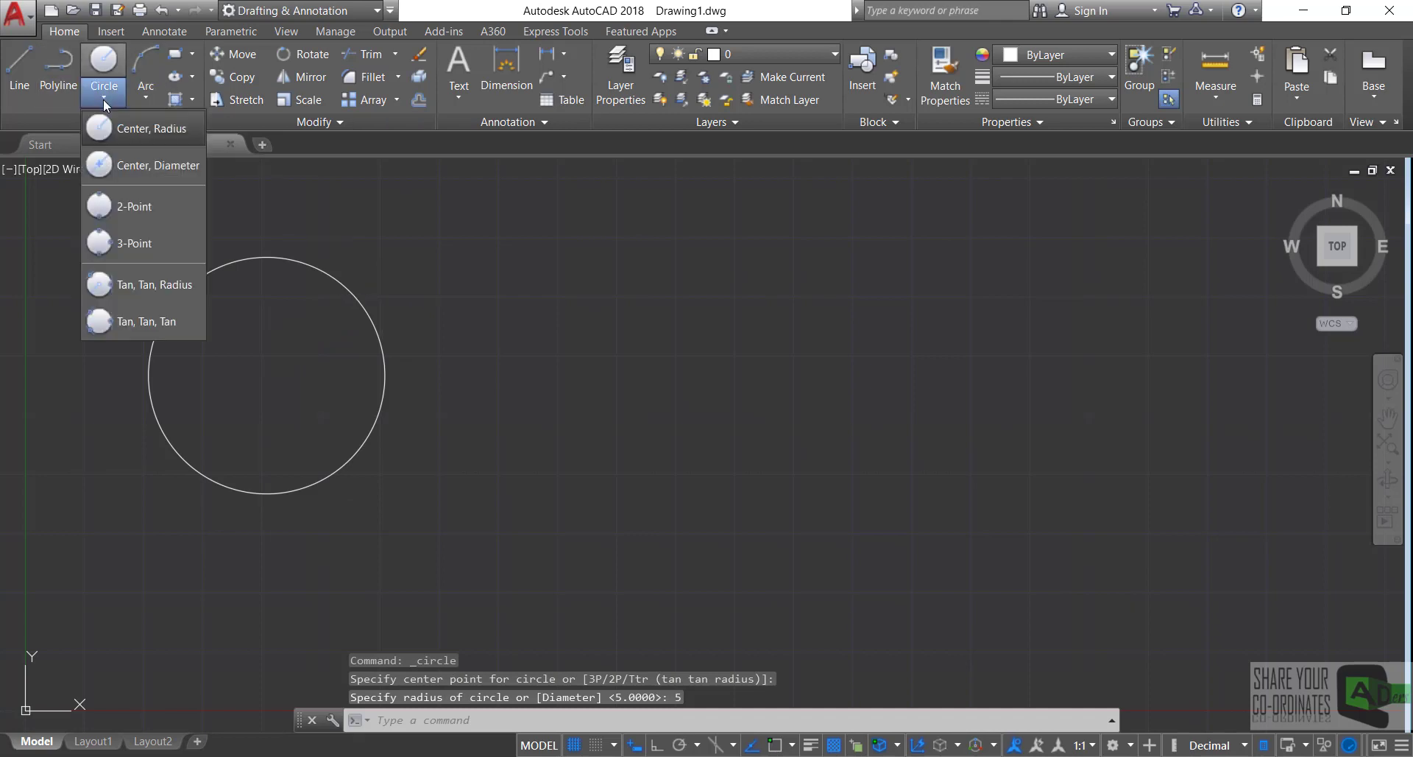
pyautogui.click(161, 165)
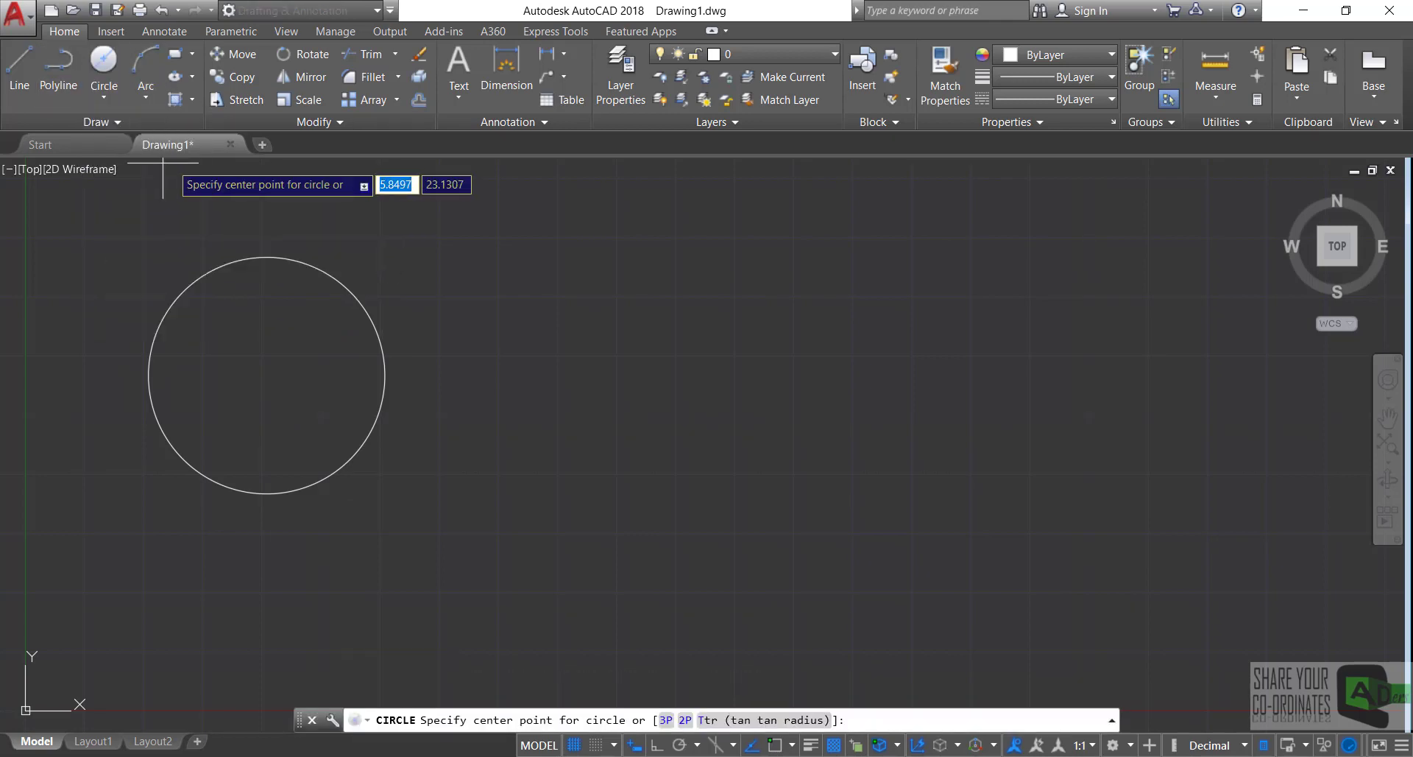
pyautogui.click(635, 379)
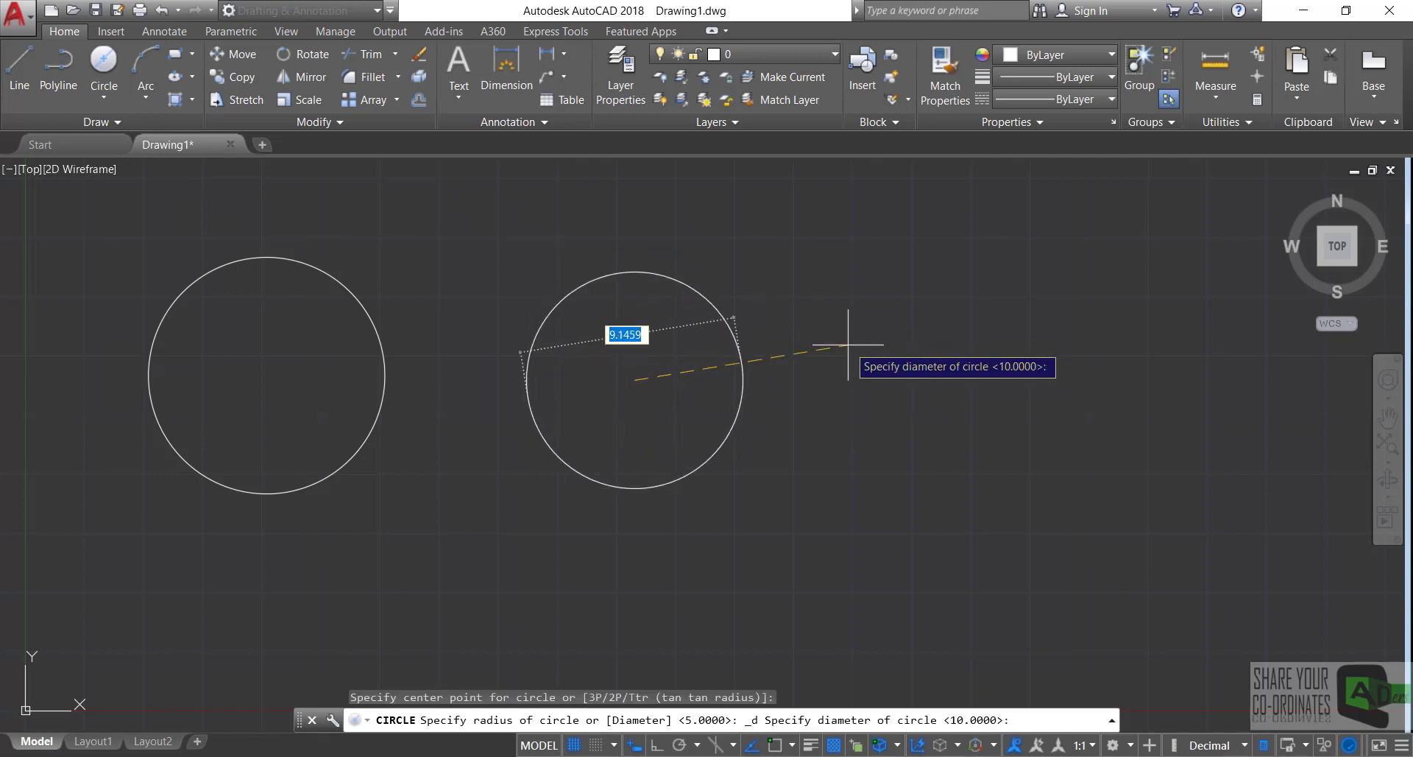
pyautogui.write('5')
pyautogui.press('Return')
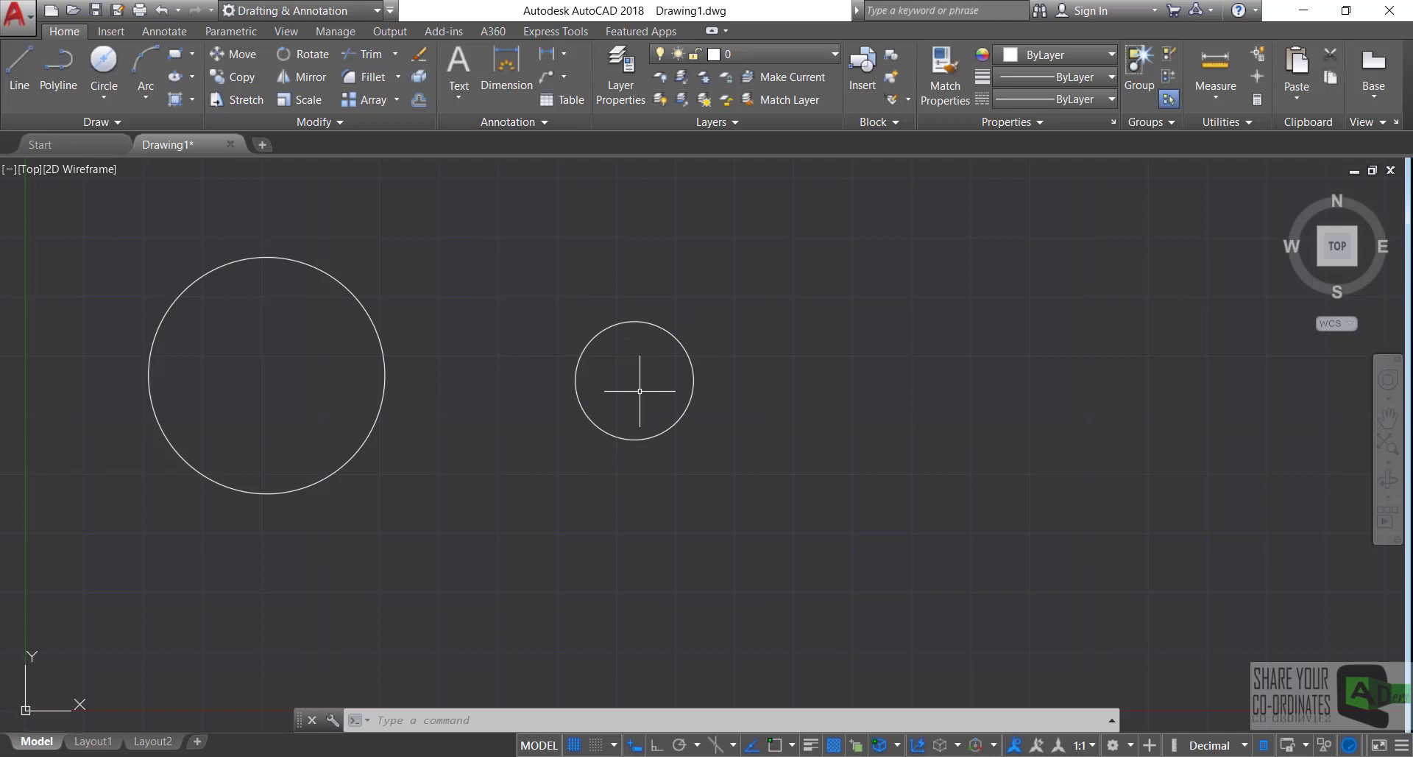
# - Draw a 2-Point circle with a horizontal diameter of about 8.5 to the right of the small circle
pyautogui.click(113, 96)
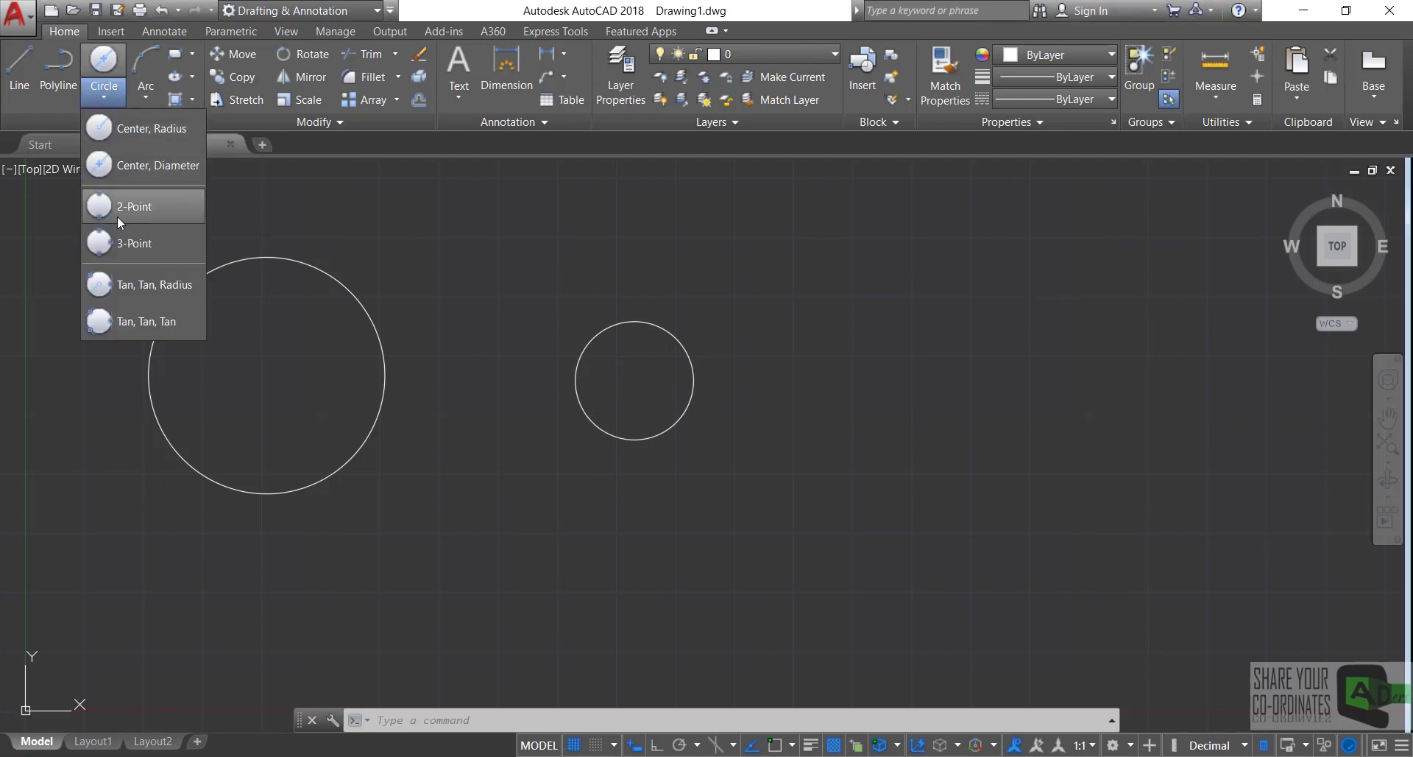
pyautogui.click(139, 208)
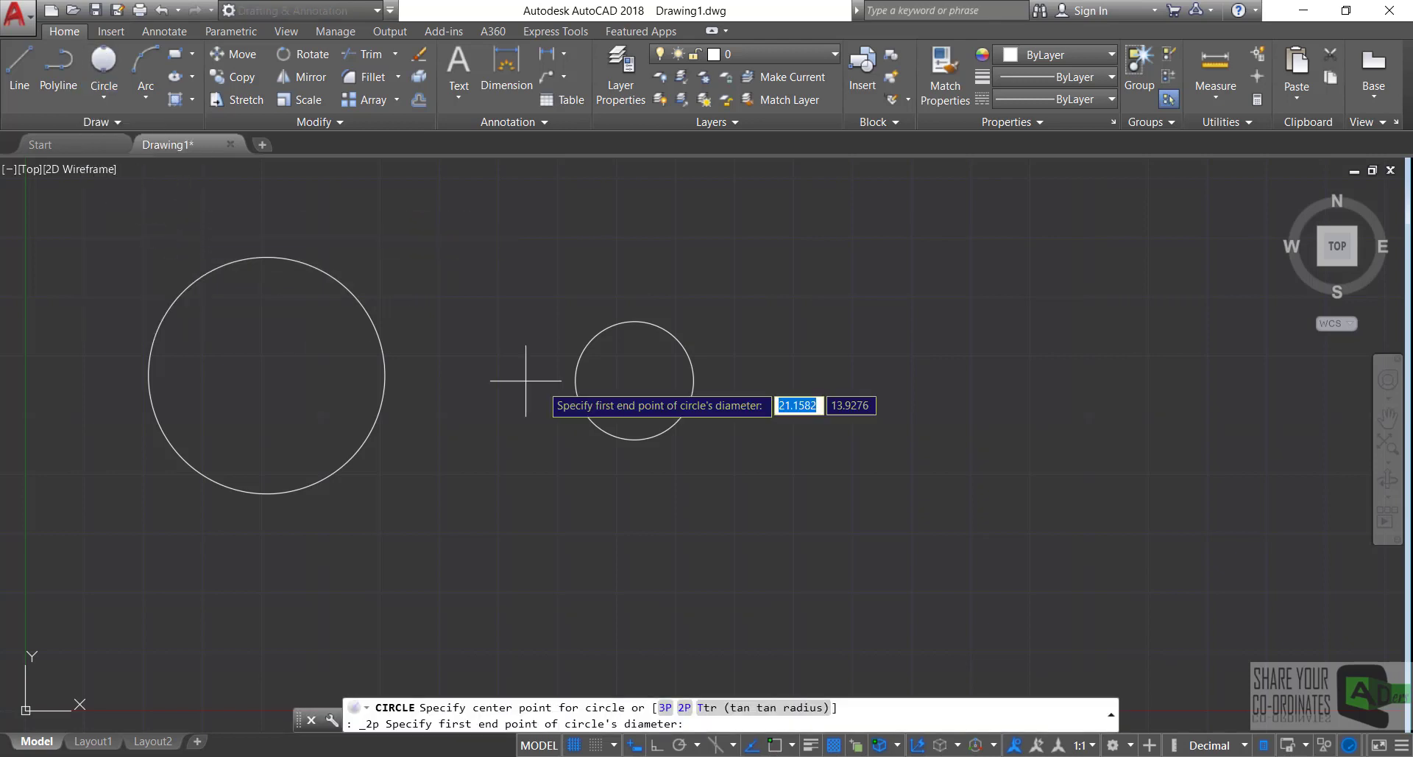
pyautogui.click(794, 391)
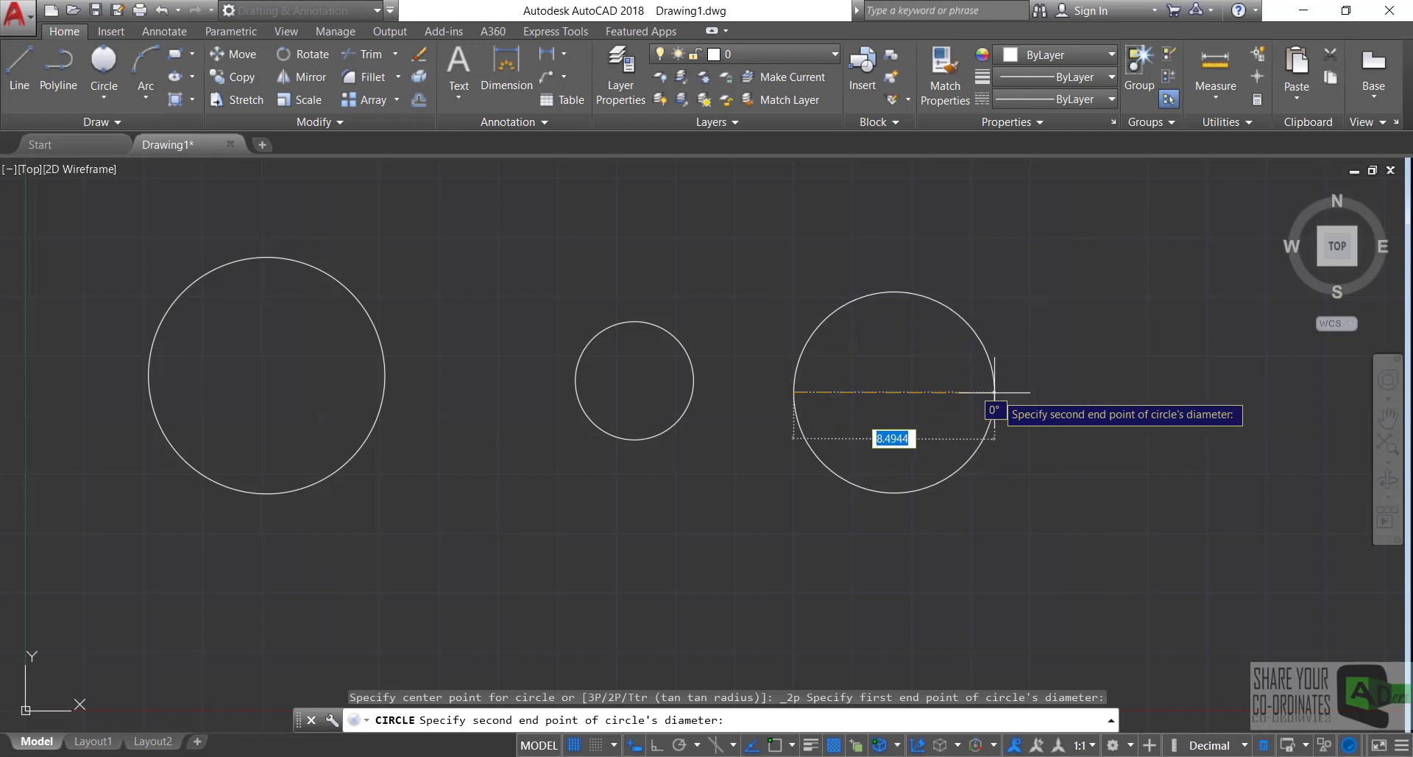
pyautogui.click(996, 392)
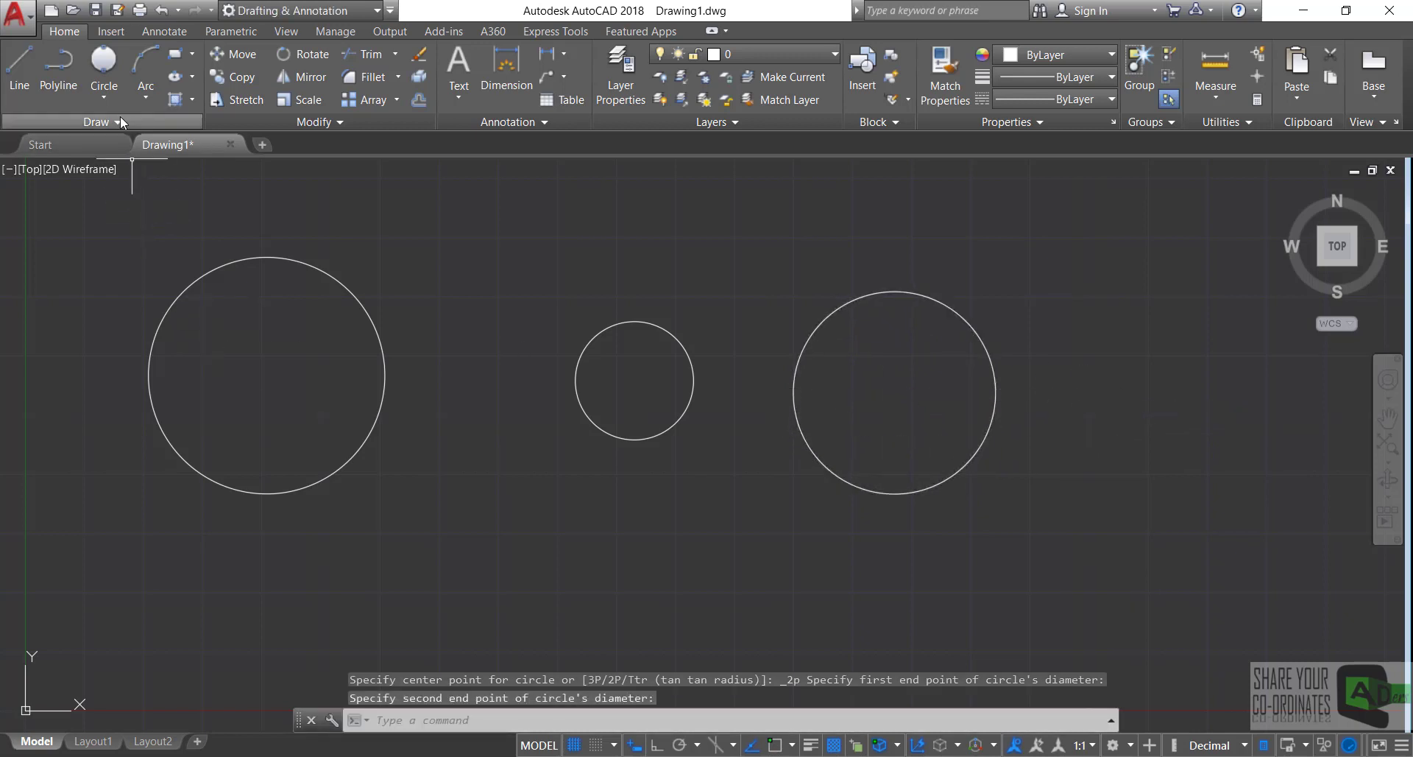
# - Draw a 3-Point circle with a radius of about 4.6 to the right of the 2-Point circle
pyautogui.click(112, 94)
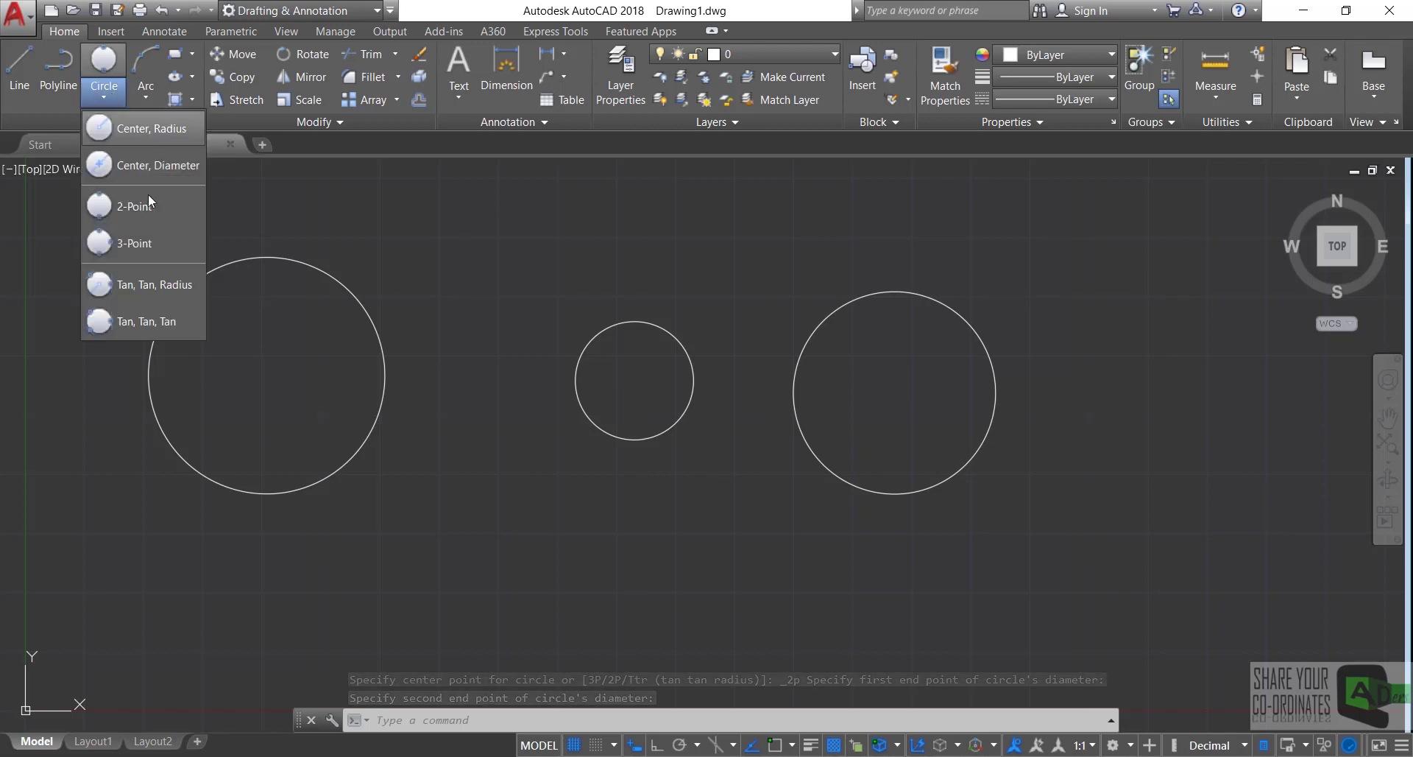
pyautogui.click(153, 240)
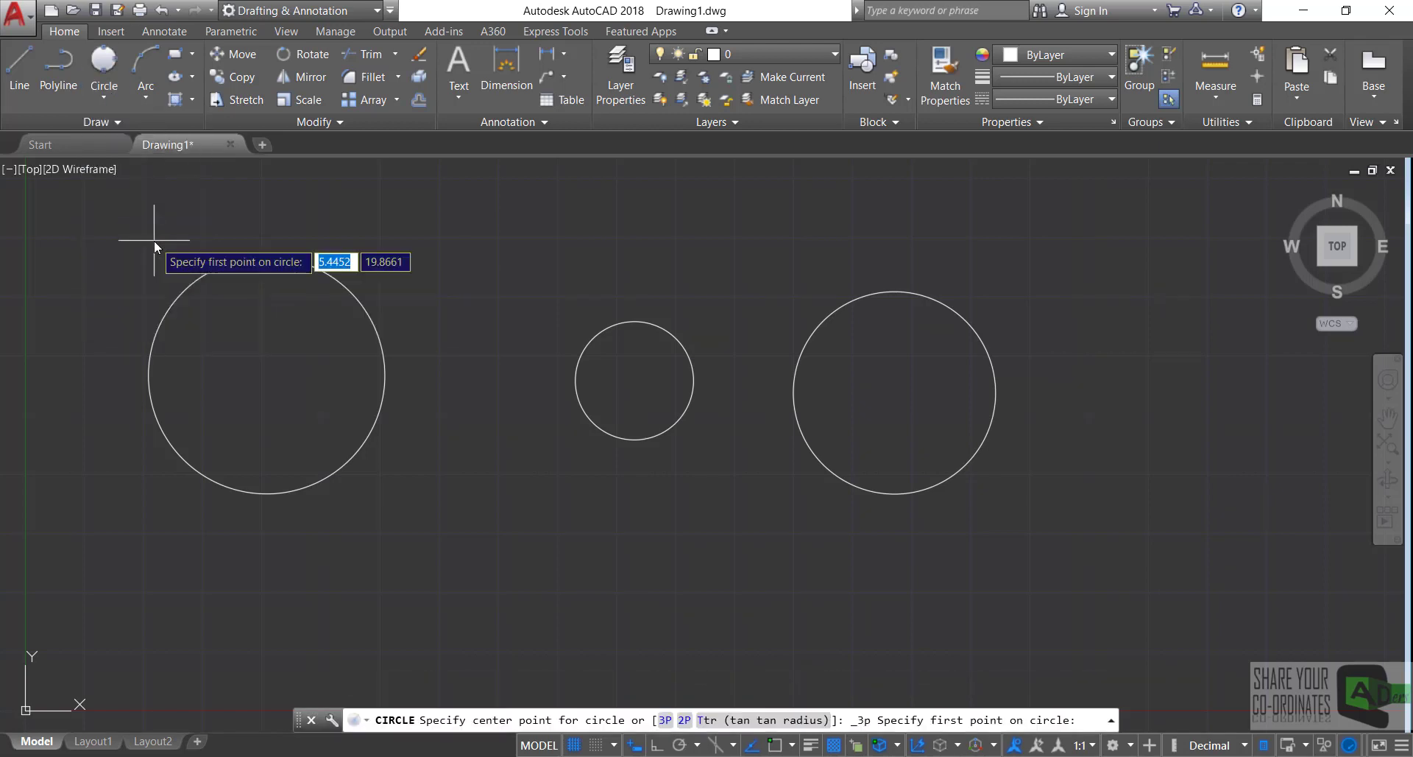
pyautogui.click(1091, 422)
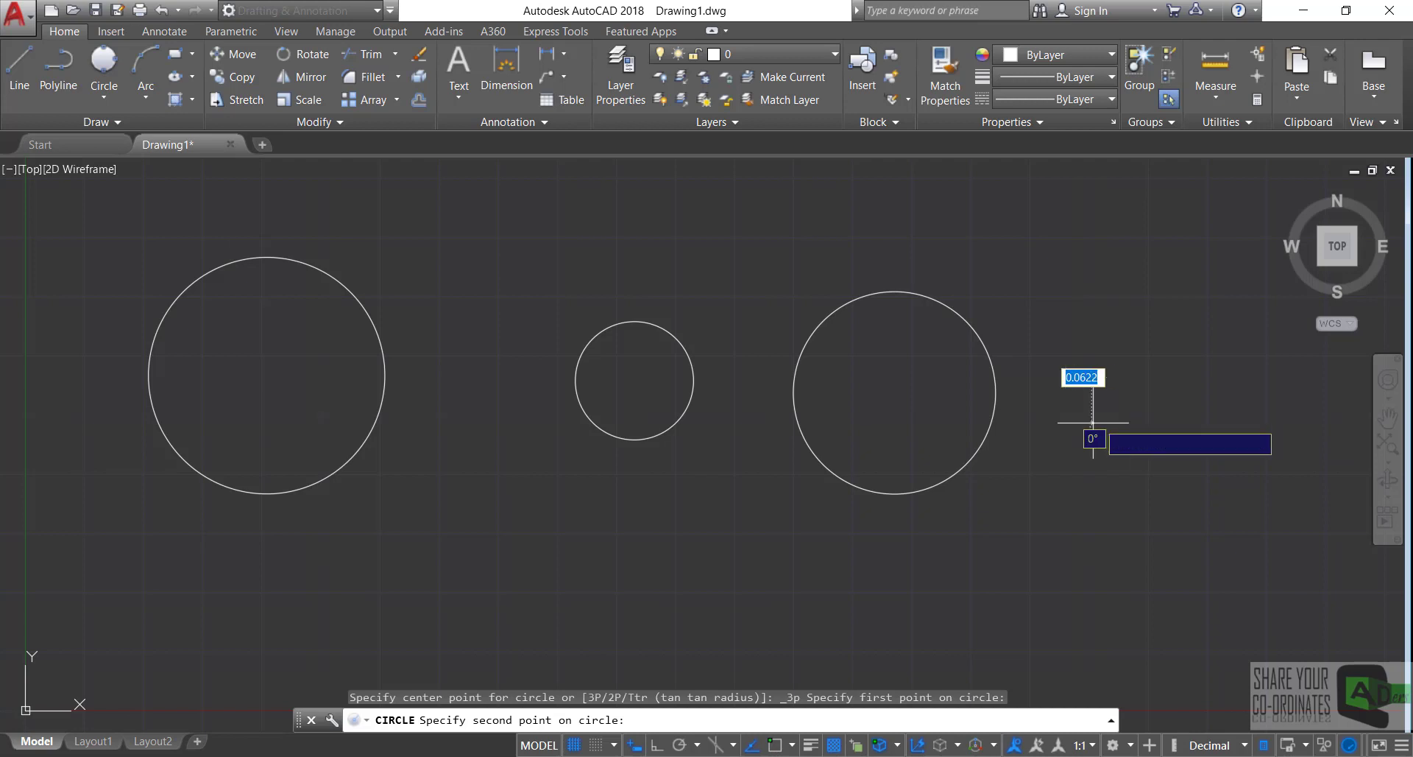
pyautogui.click(1297, 423)
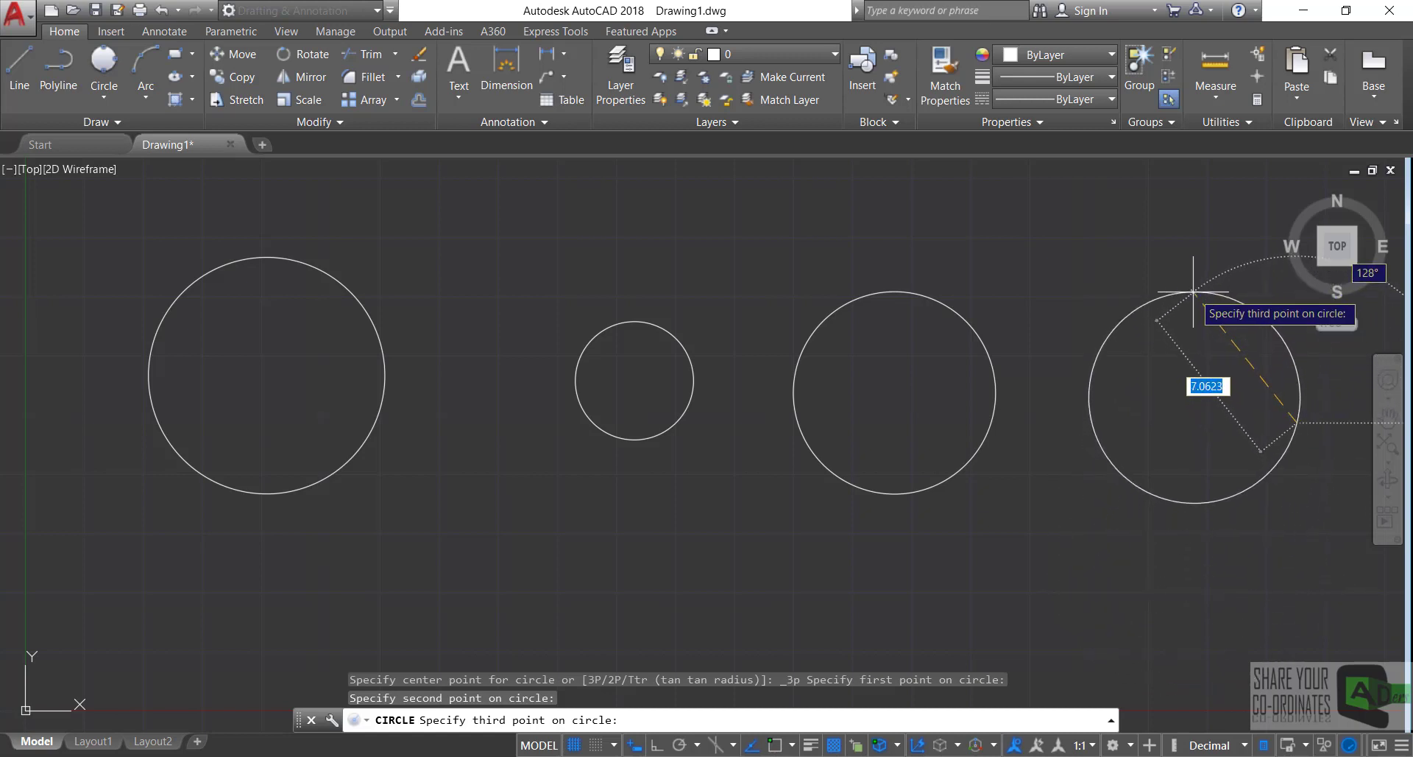
pyautogui.click(1189, 282)
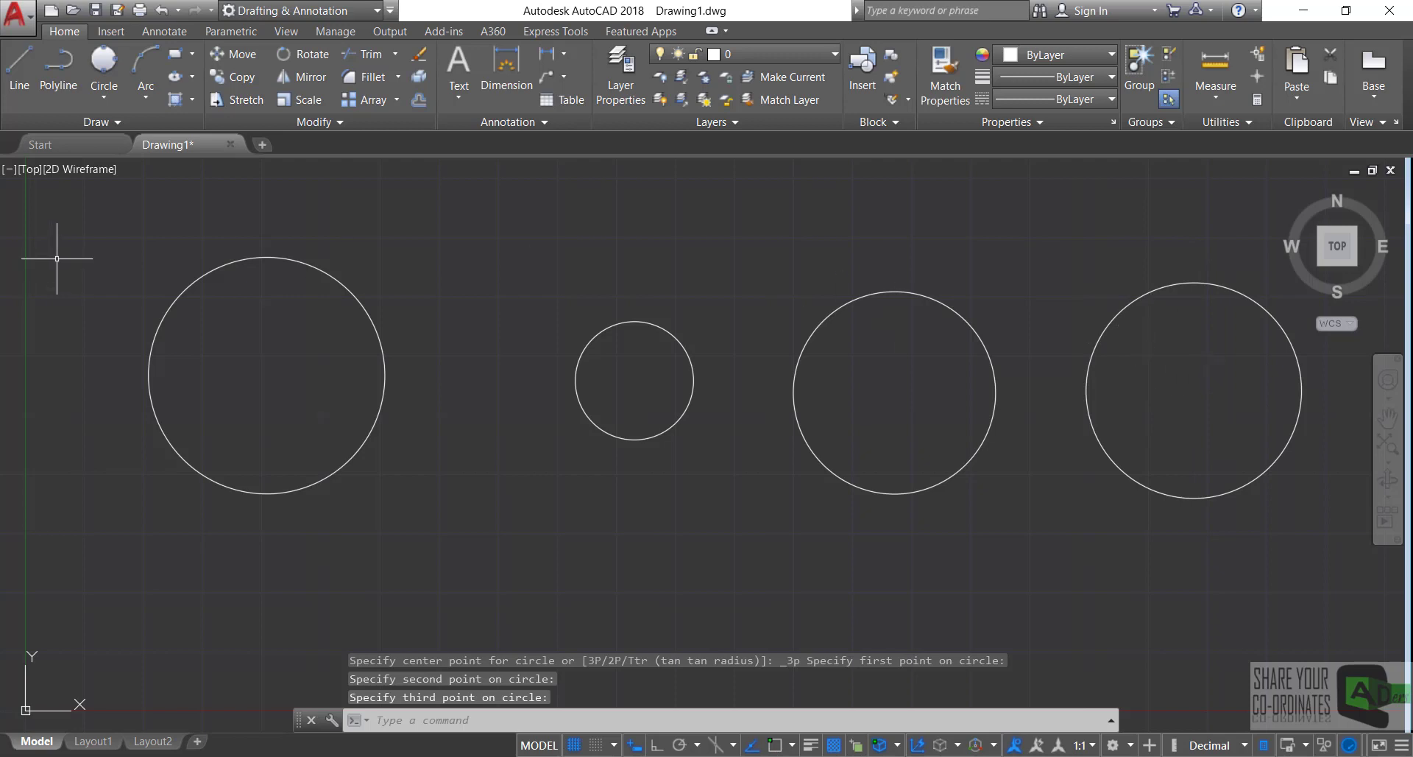
# - Draw a Tan, Tan, Radius circle with radius 8, tangent to the first circle and the small second circle
pyautogui.click(104, 96)
pyautogui.click(107, 91)
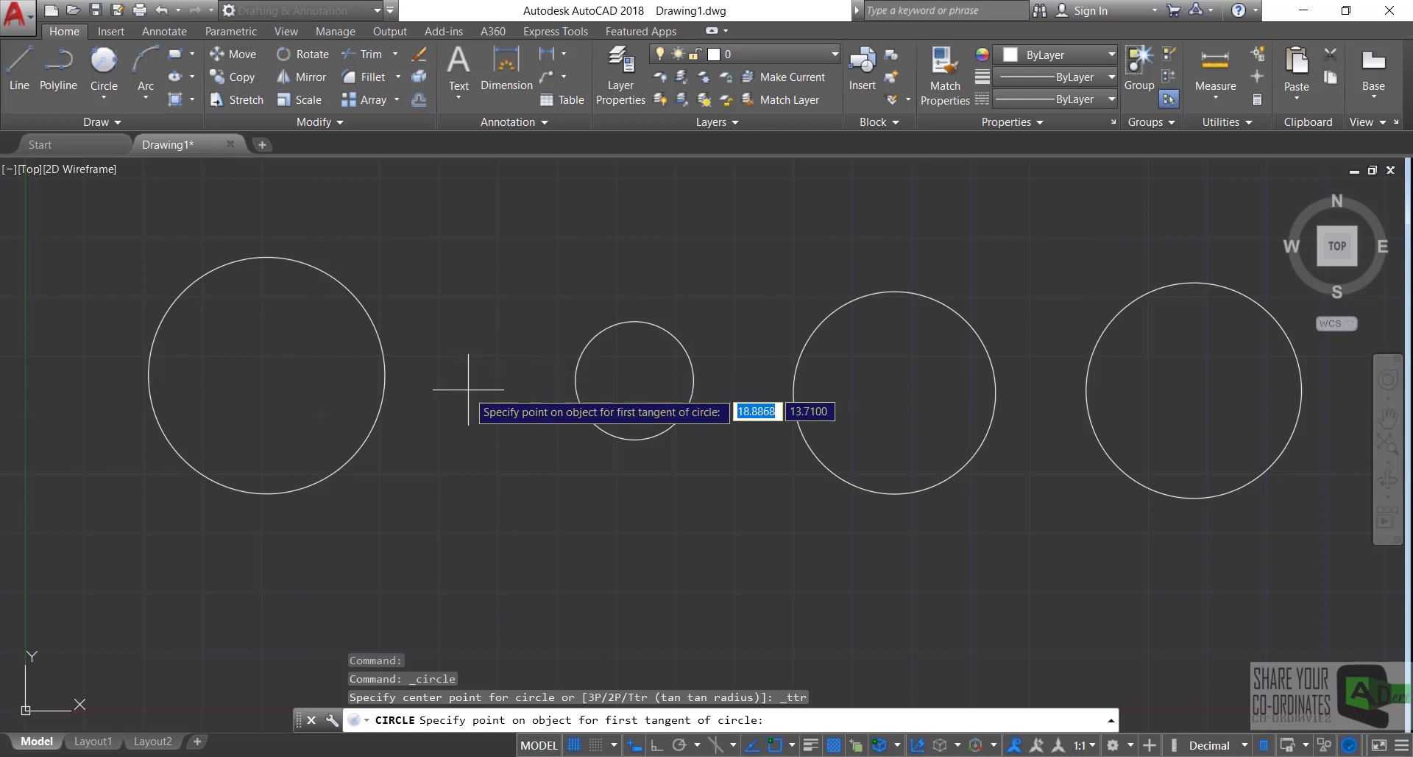
pyautogui.click(384, 389)
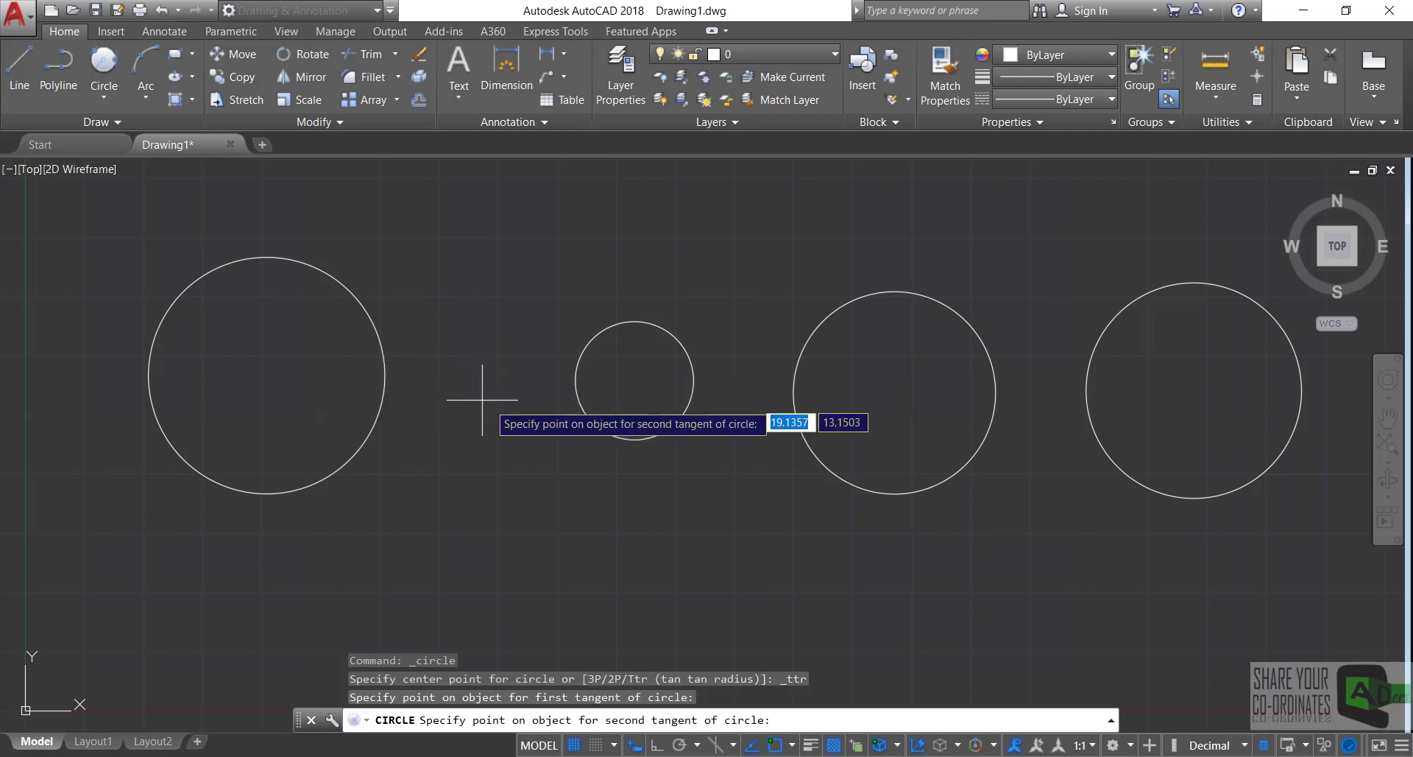
pyautogui.click(581, 404)
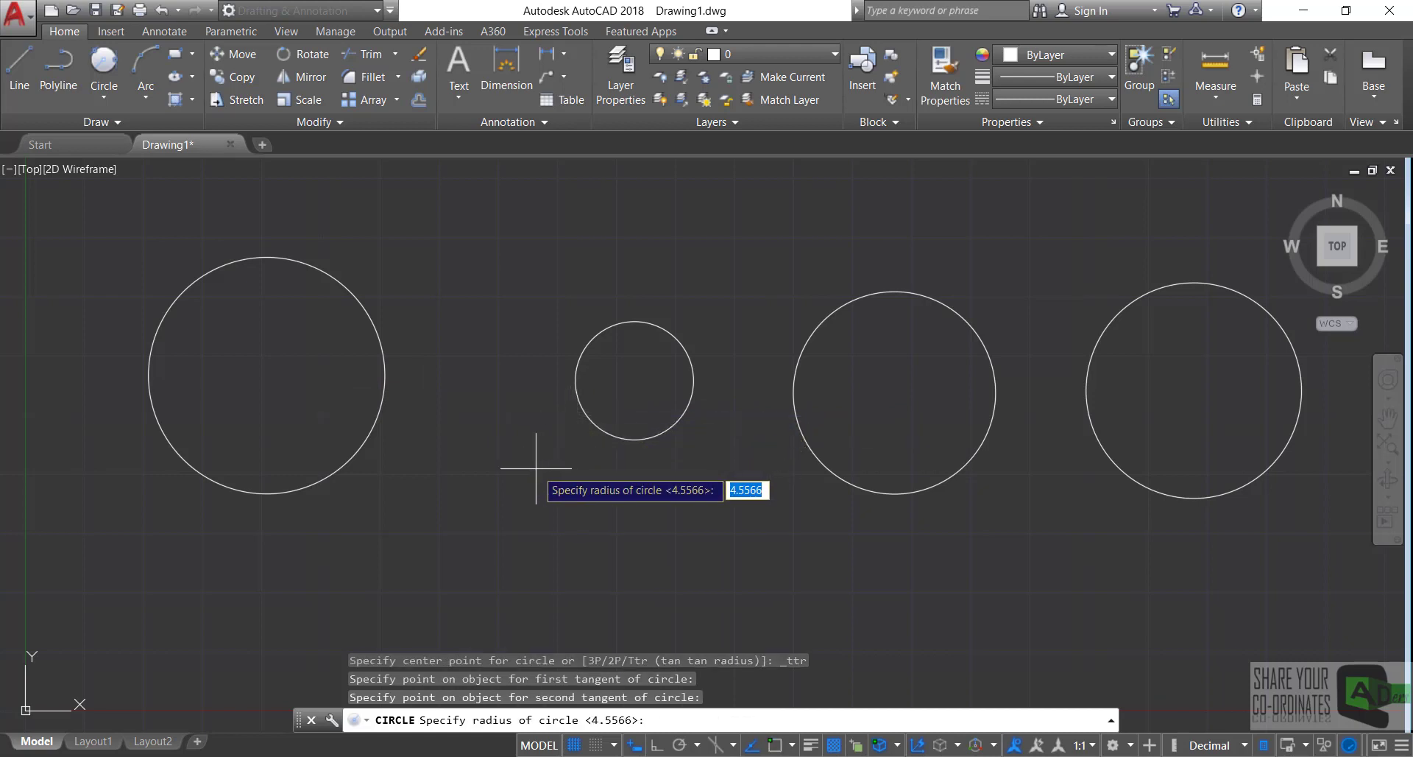
pyautogui.write('8')
pyautogui.press('Return')
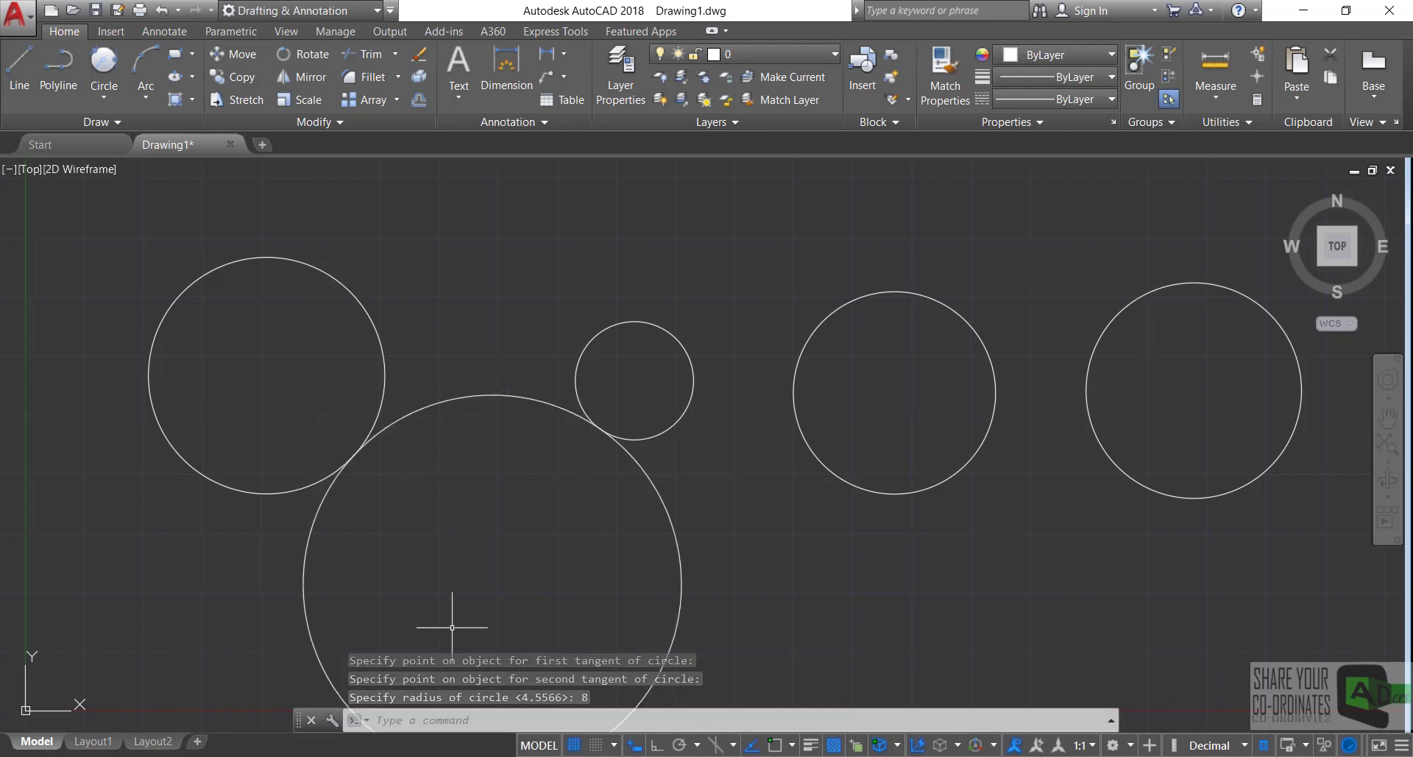
# - Draw a Tan, Tan, Tan circle touching the small circle, the 2-Point circle and the large radius 8 circle
pyautogui.click(104, 96)
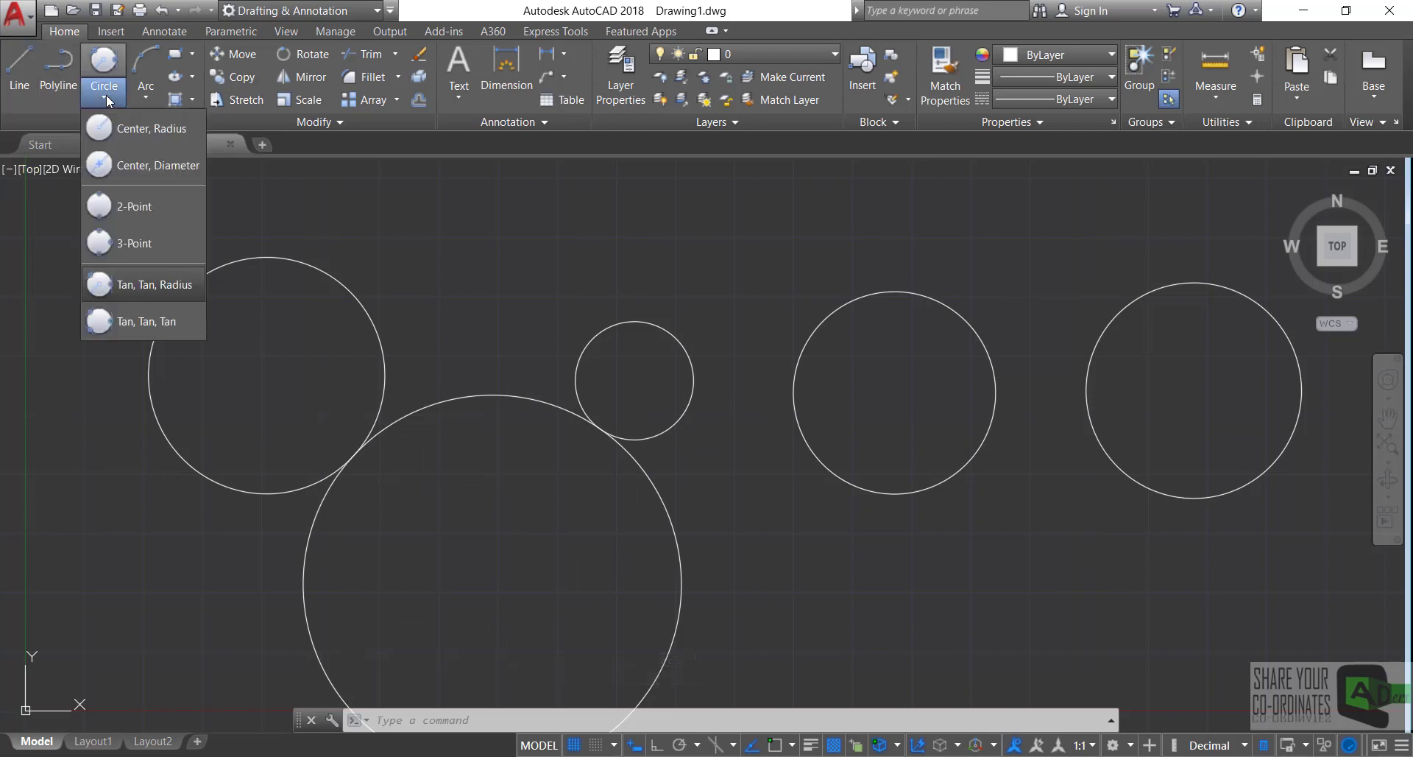
pyautogui.click(148, 320)
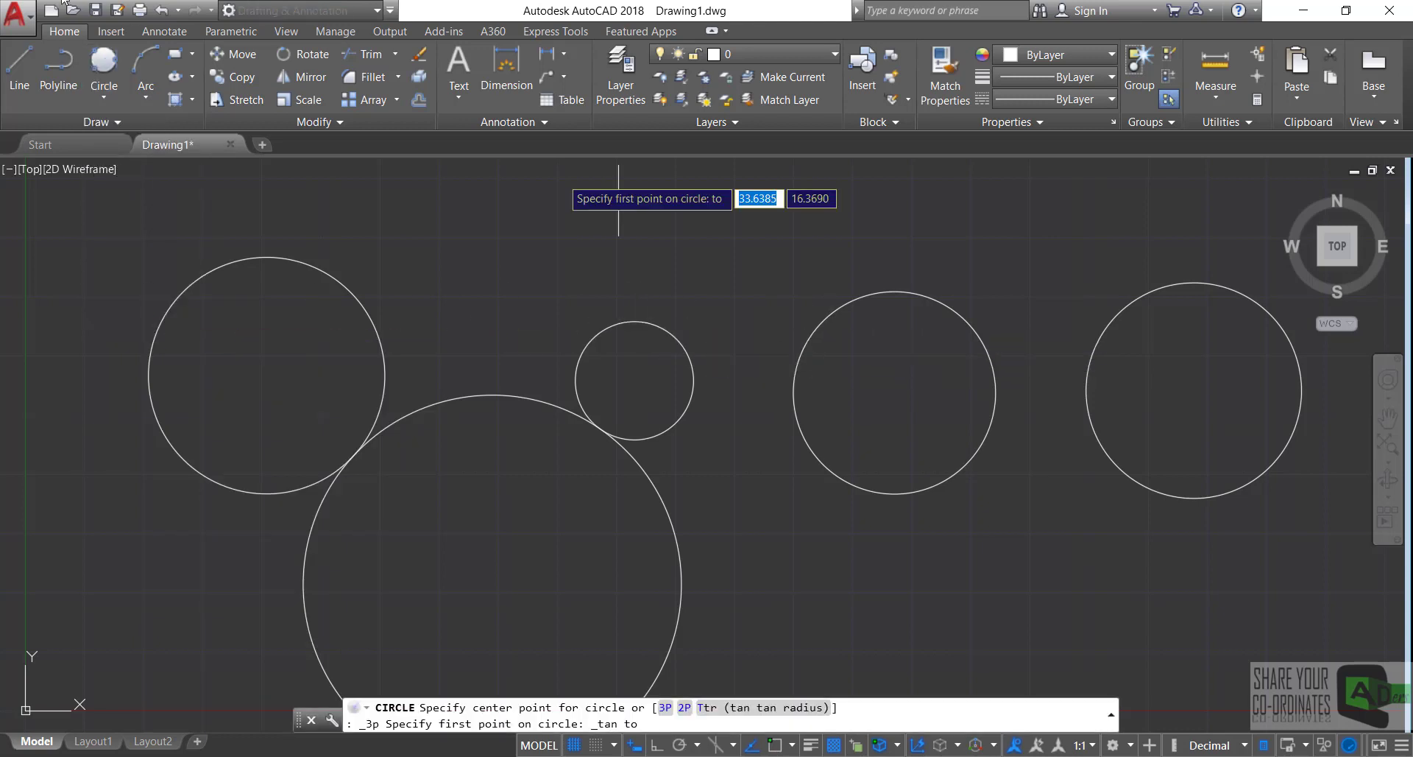
pyautogui.click(672, 424)
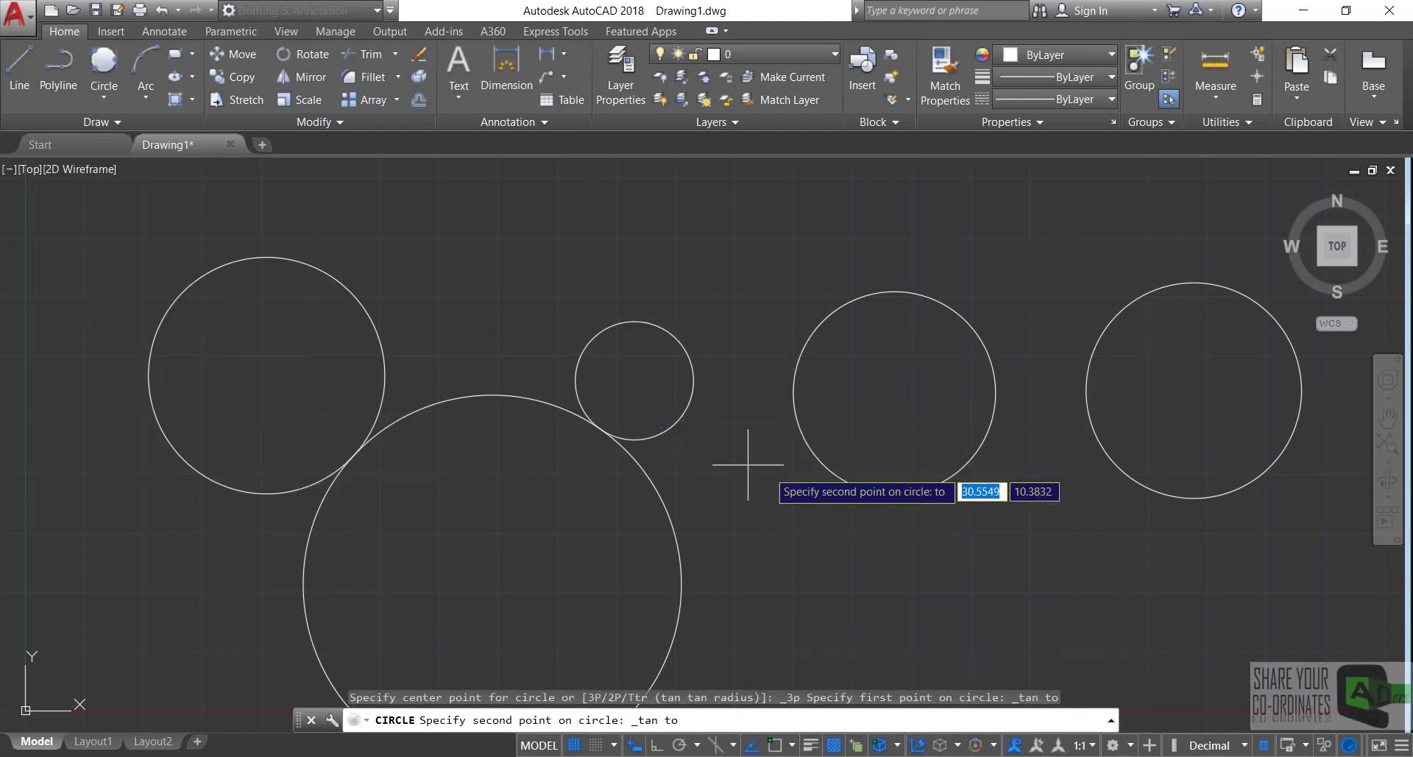
pyautogui.click(829, 469)
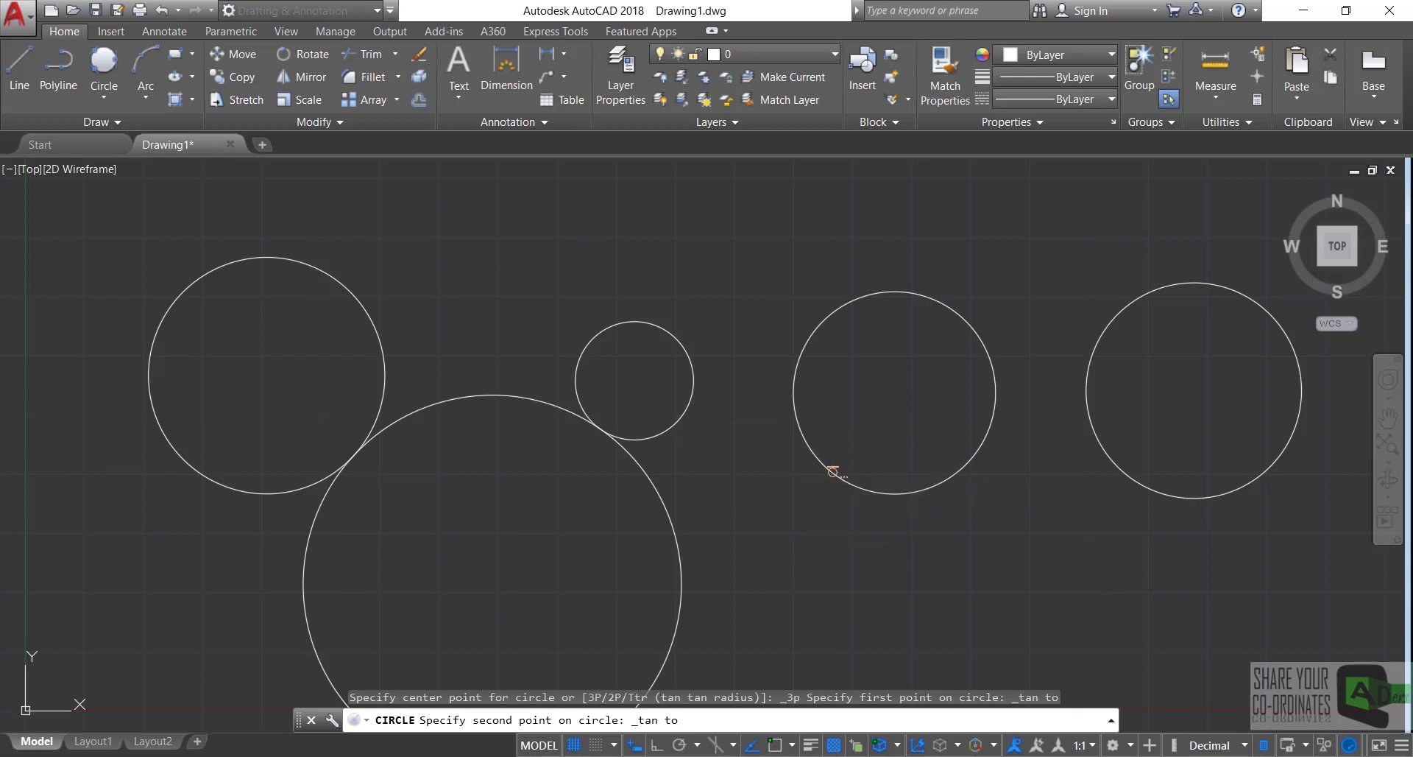
pyautogui.click(681, 602)
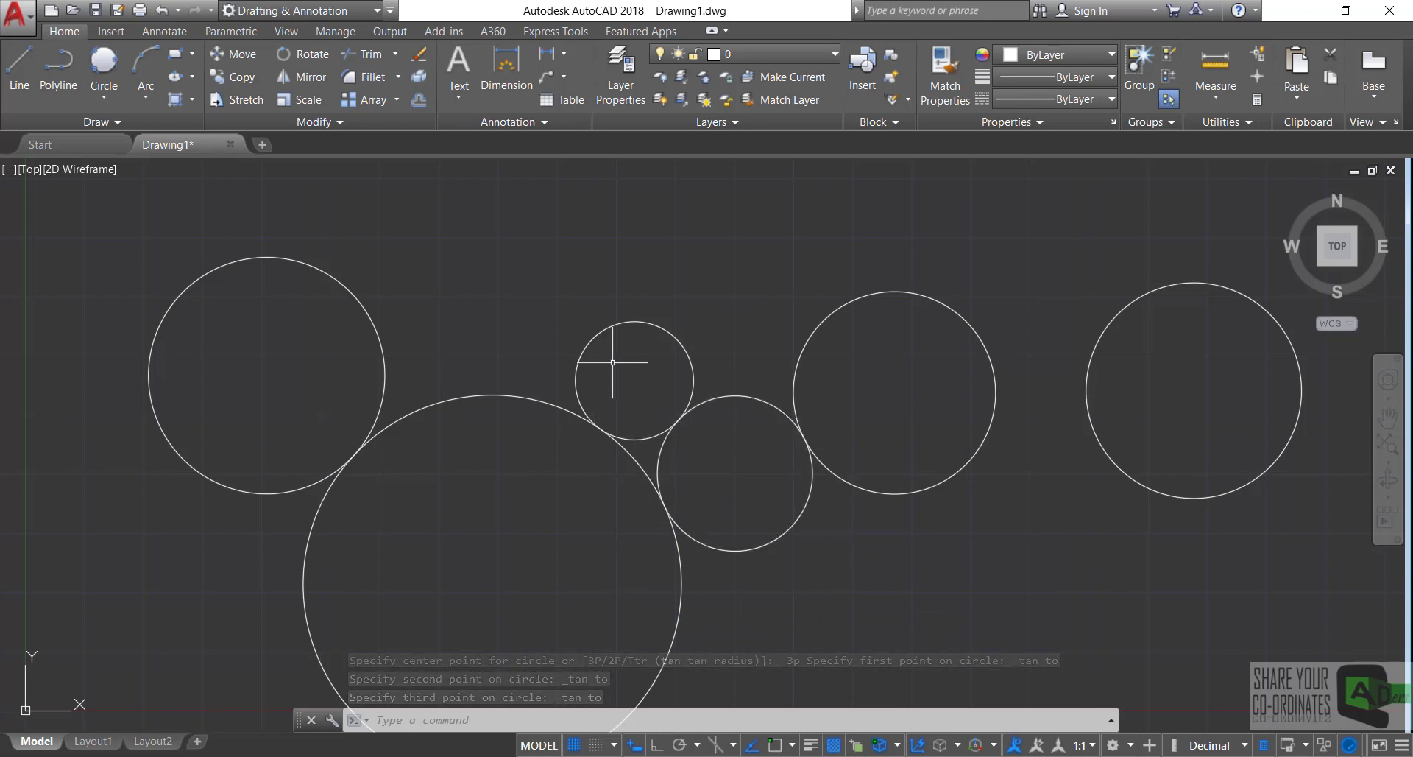
# - Undo the circles to empty the drawing, and draw a roughly semicircular 3-Point arc that opens downward
pyautogui.hotkey('ctrl', 'z')
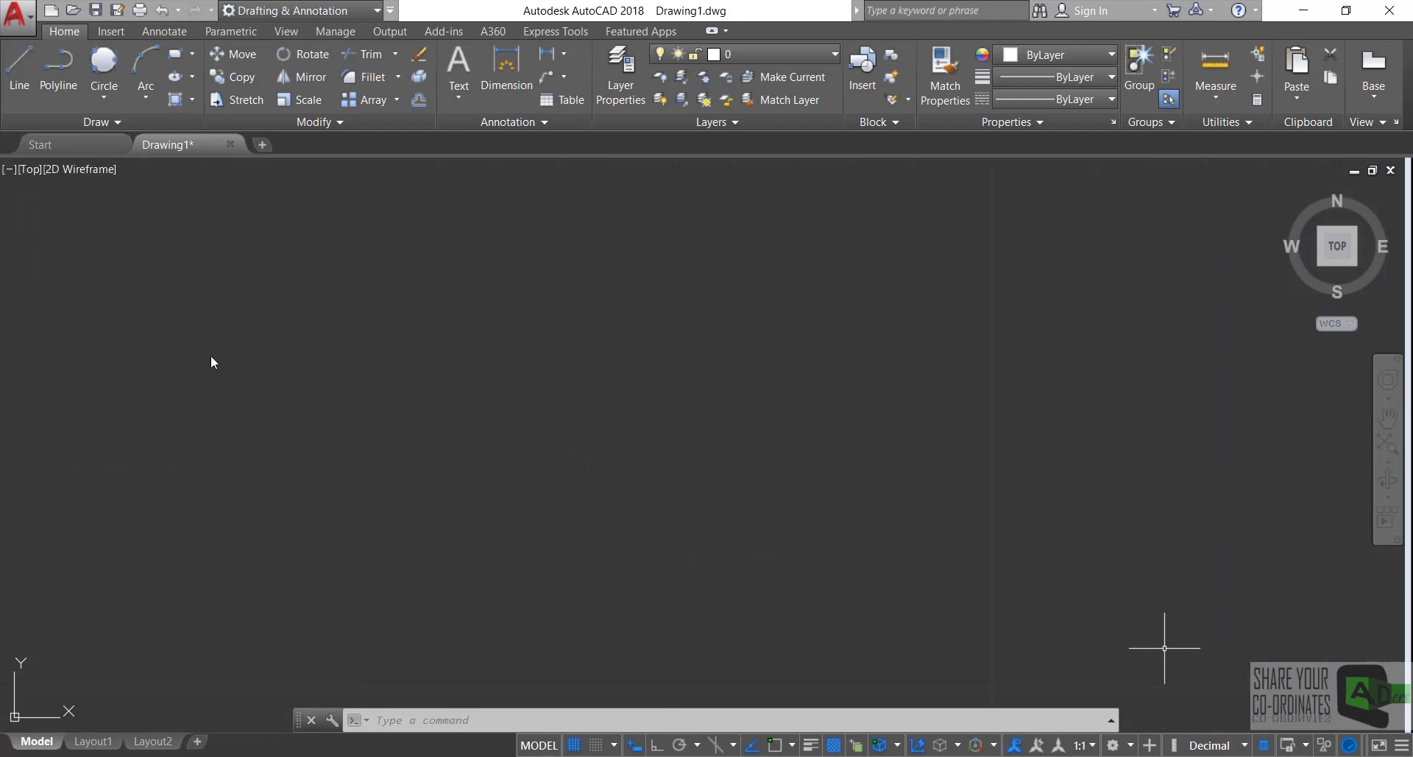
pyautogui.click(148, 95)
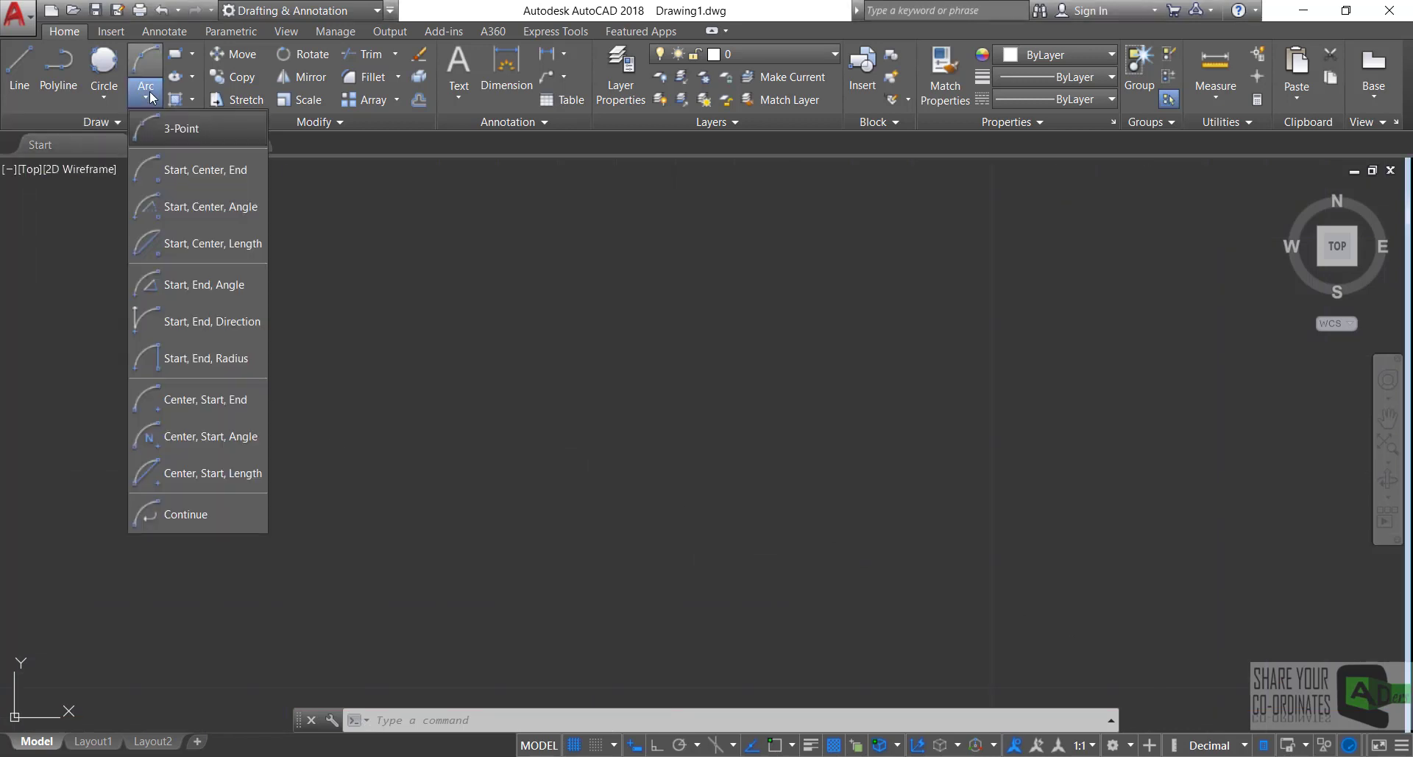
pyautogui.click(184, 131)
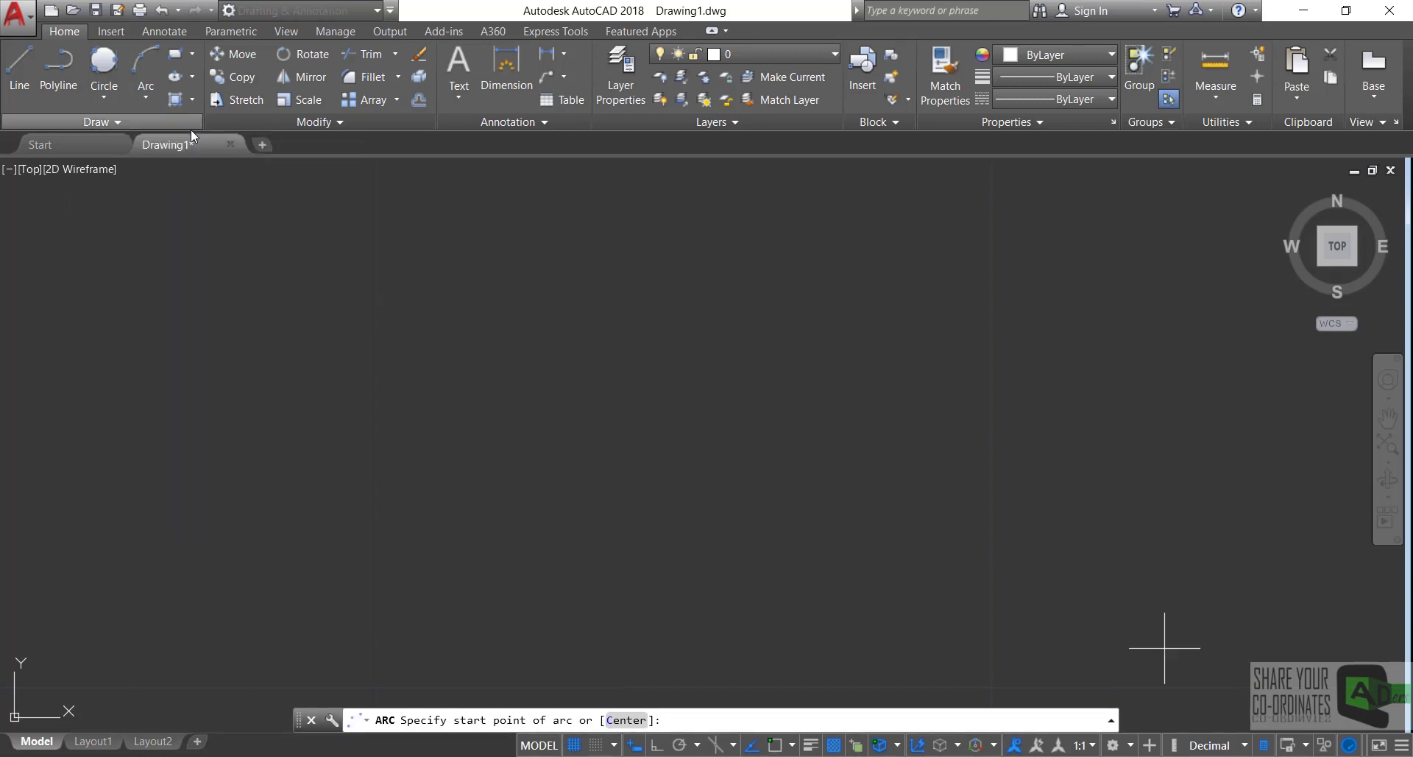
pyautogui.click(126, 448)
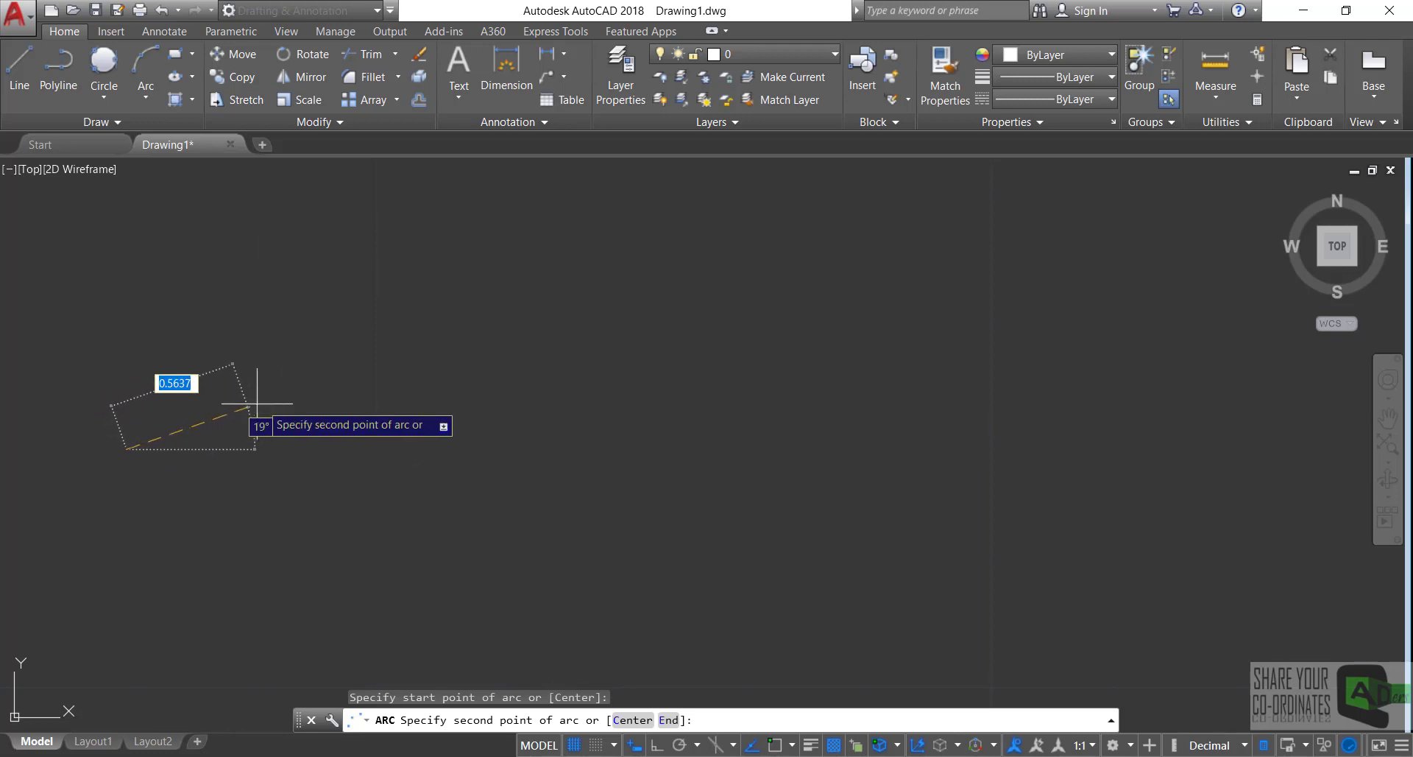
pyautogui.click(461, 359)
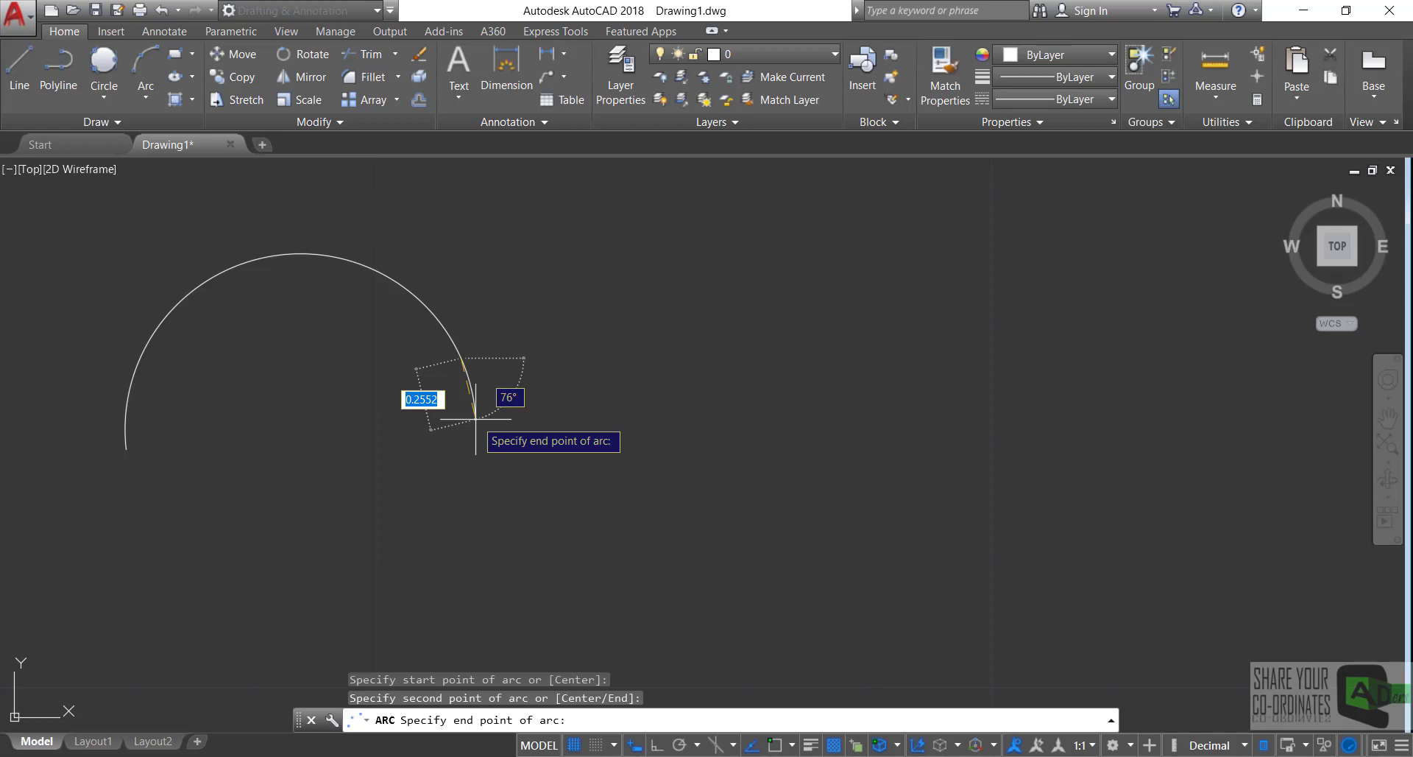
pyautogui.click(480, 457)
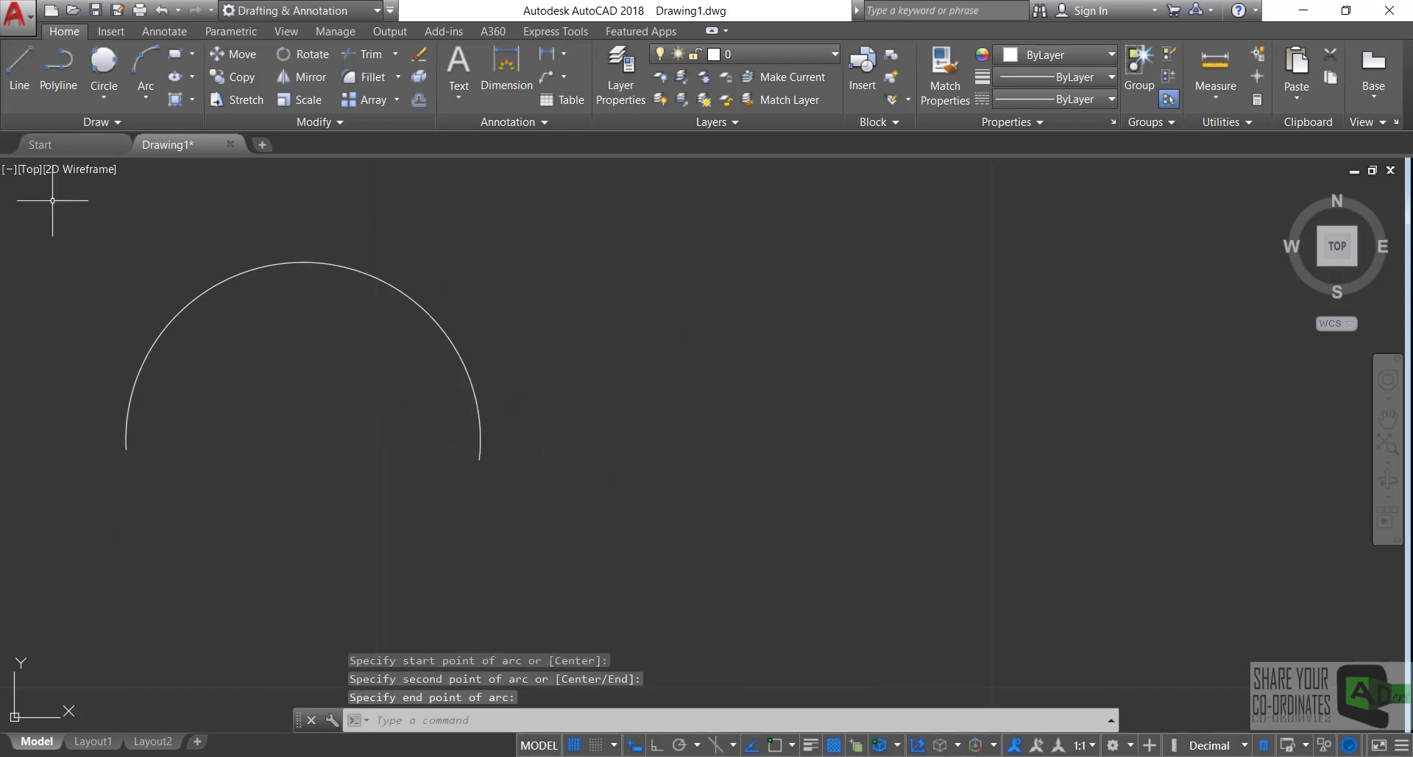
# - Draw a Start, Center, End arc sweeping about three quarters of a circle to the right of the 3-Point arc, ending directly above its center
pyautogui.click(146, 98)
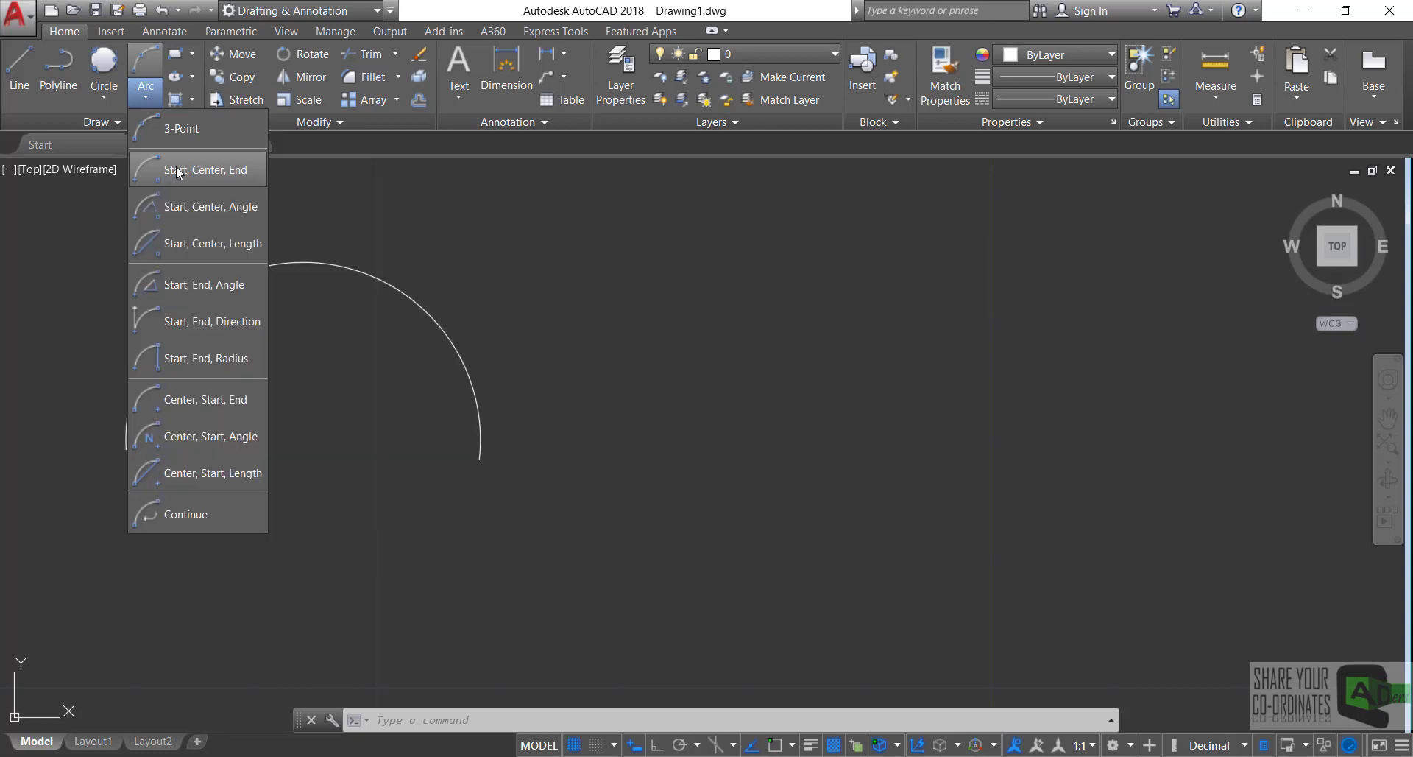
pyautogui.click(220, 170)
pyautogui.click(601, 401)
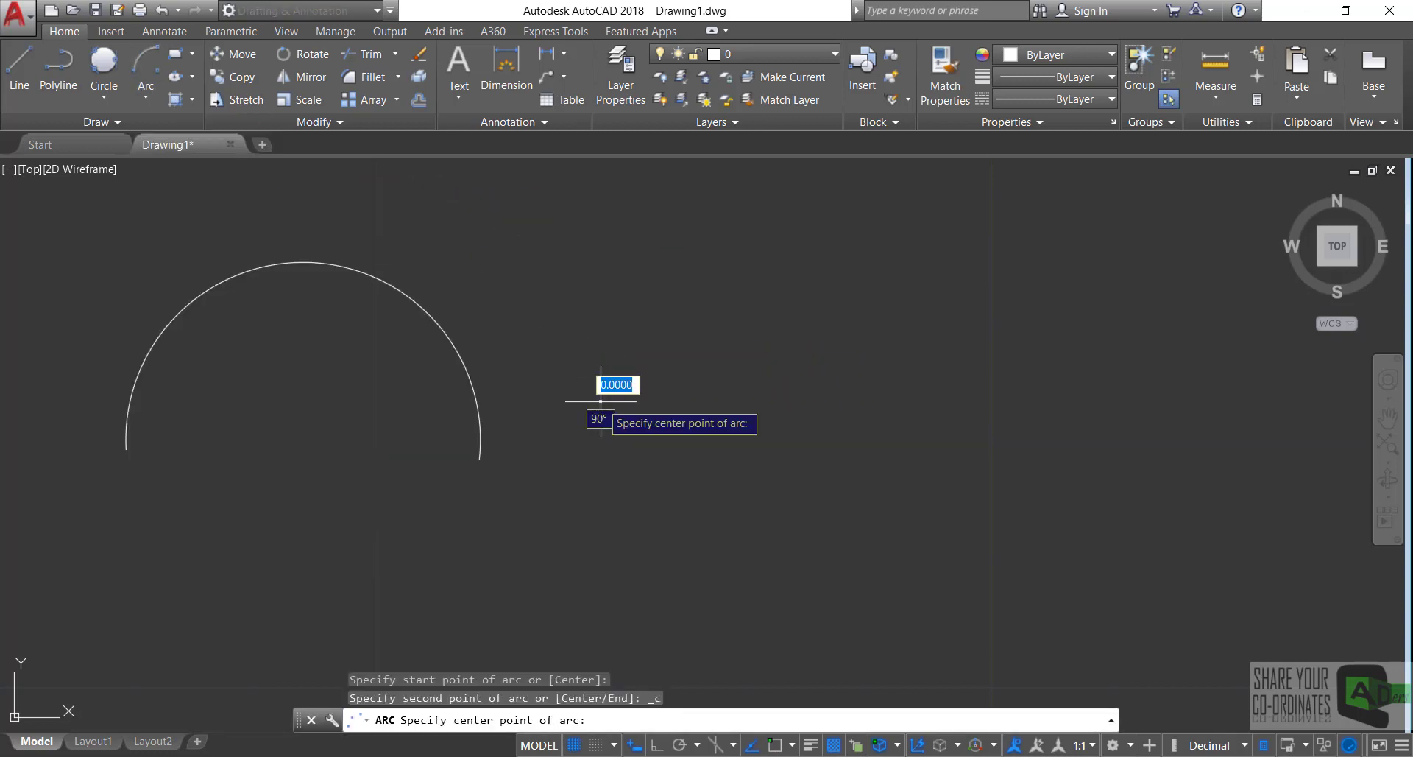
pyautogui.click(800, 397)
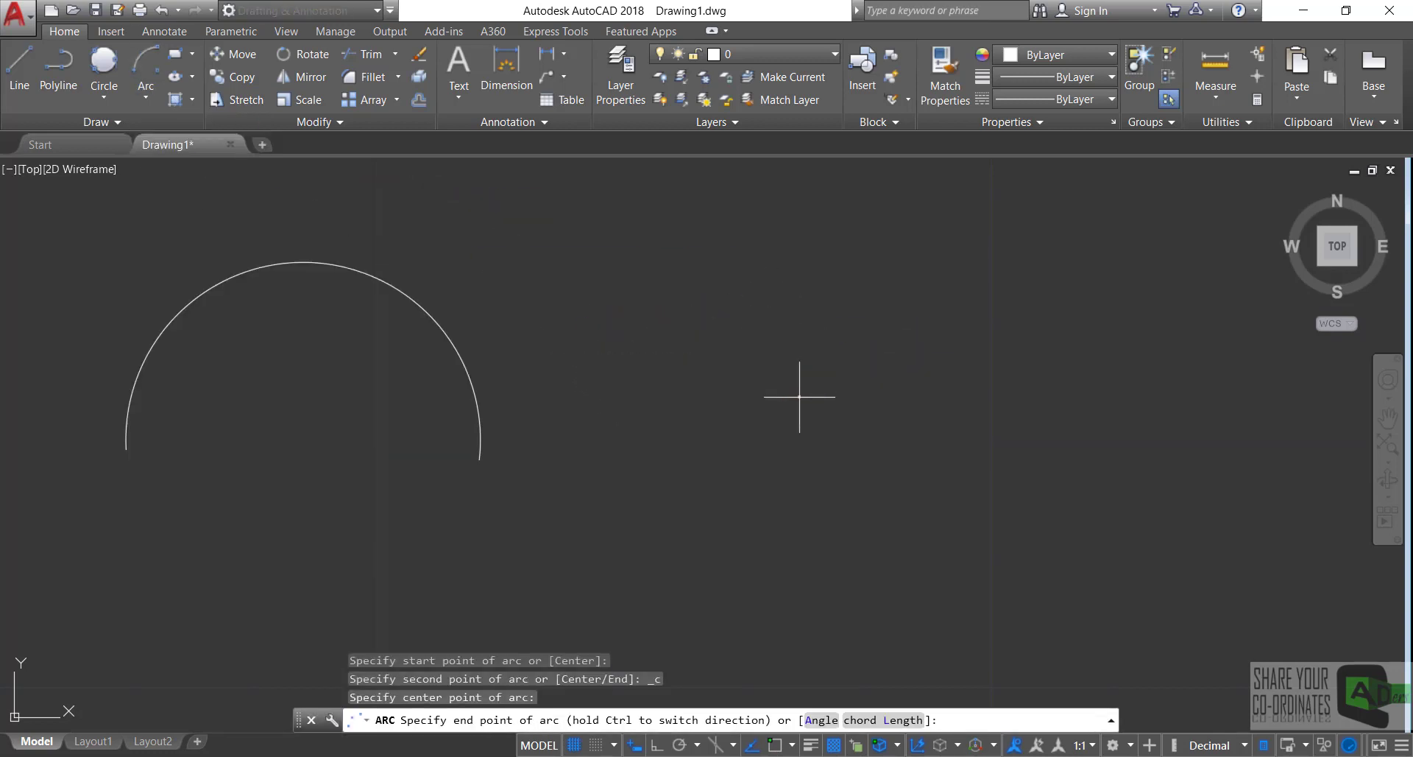
pyautogui.click(796, 313)
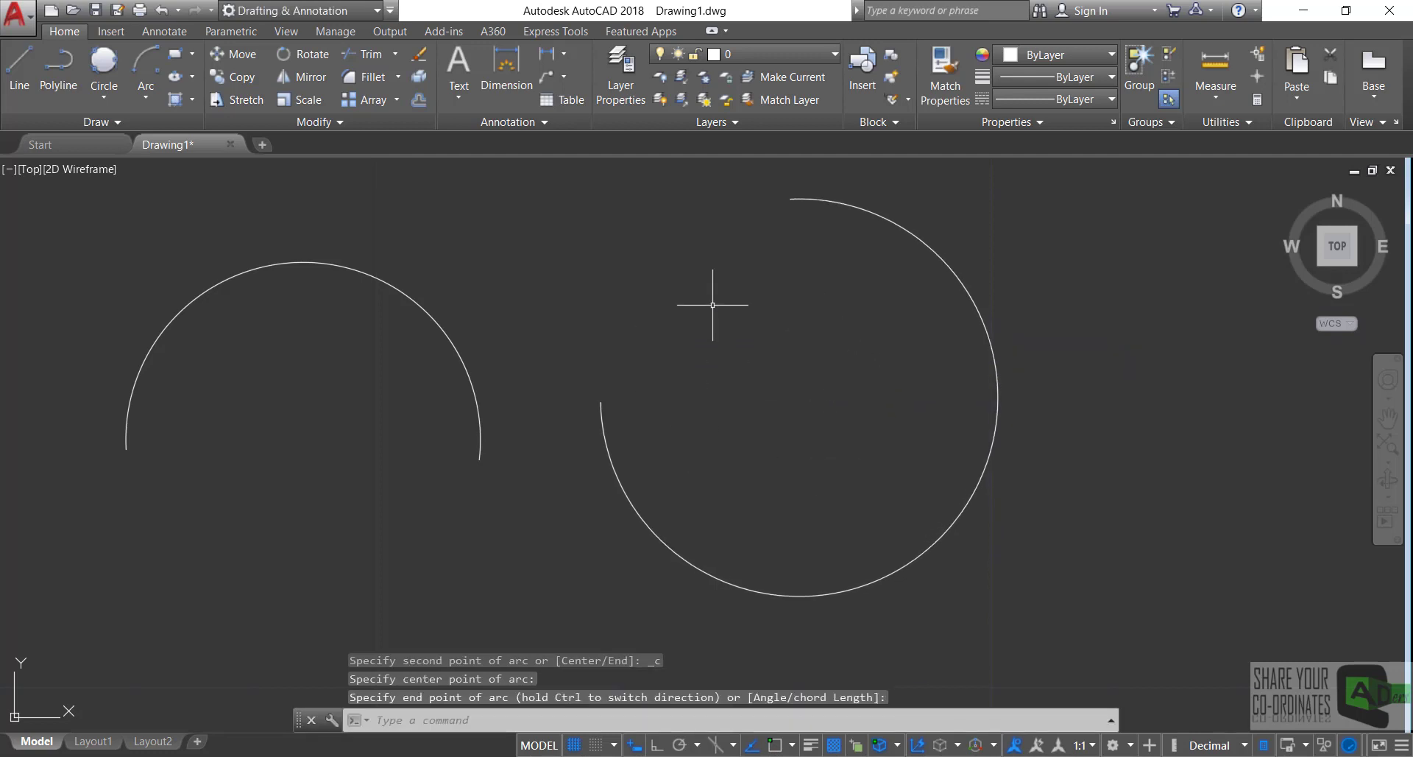
# - Draw a Start, Center, Angle arc with a 60° included angle between the semicircular arc and the three-quarter arc
pyautogui.click(145, 94)
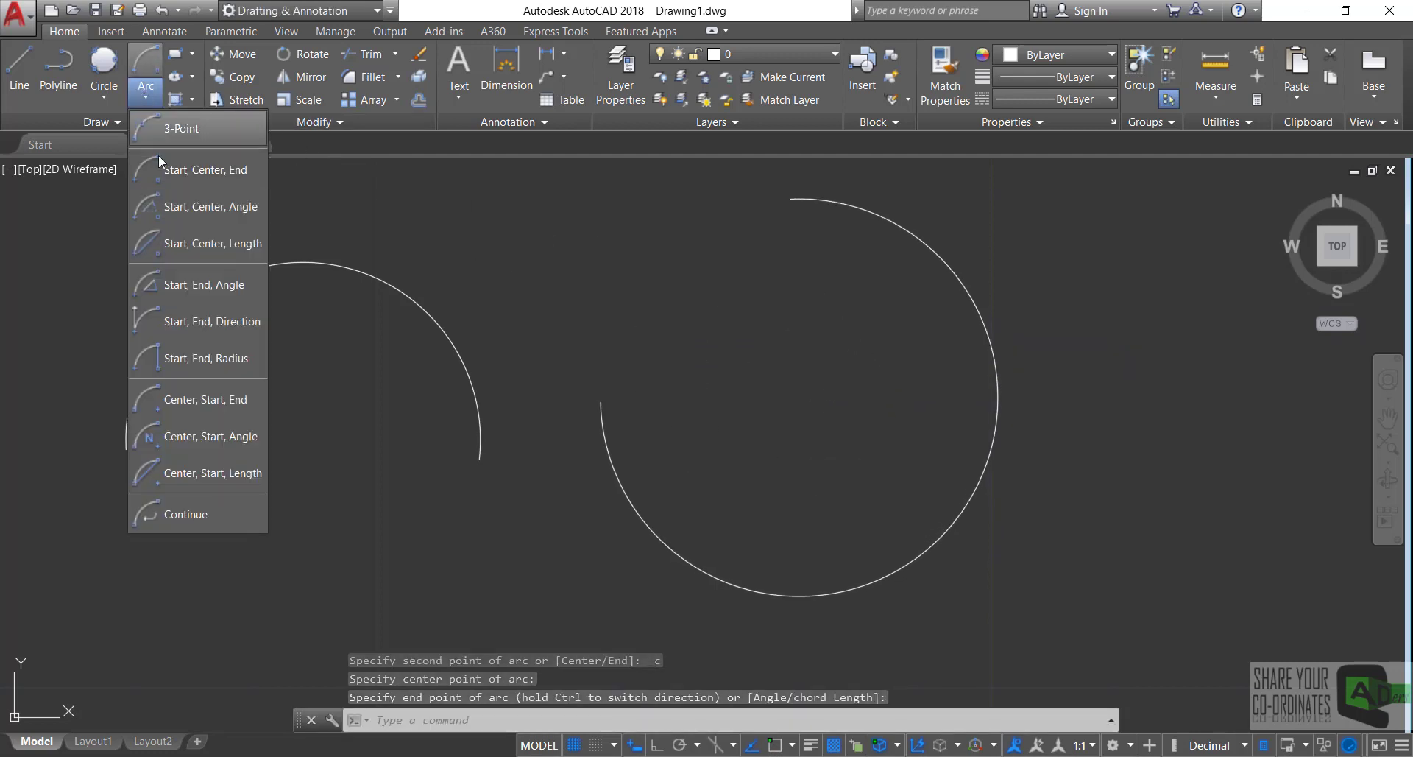
pyautogui.click(200, 212)
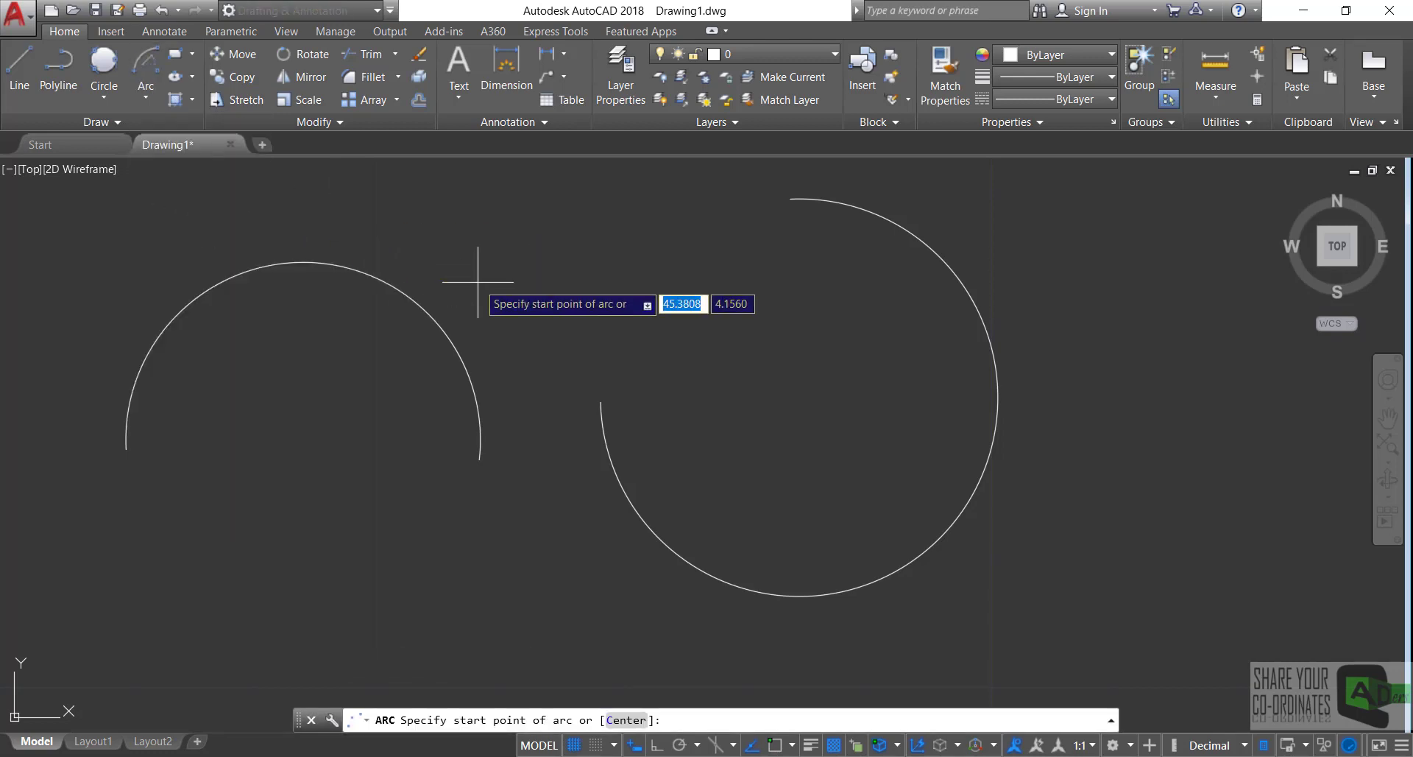
pyautogui.click(515, 311)
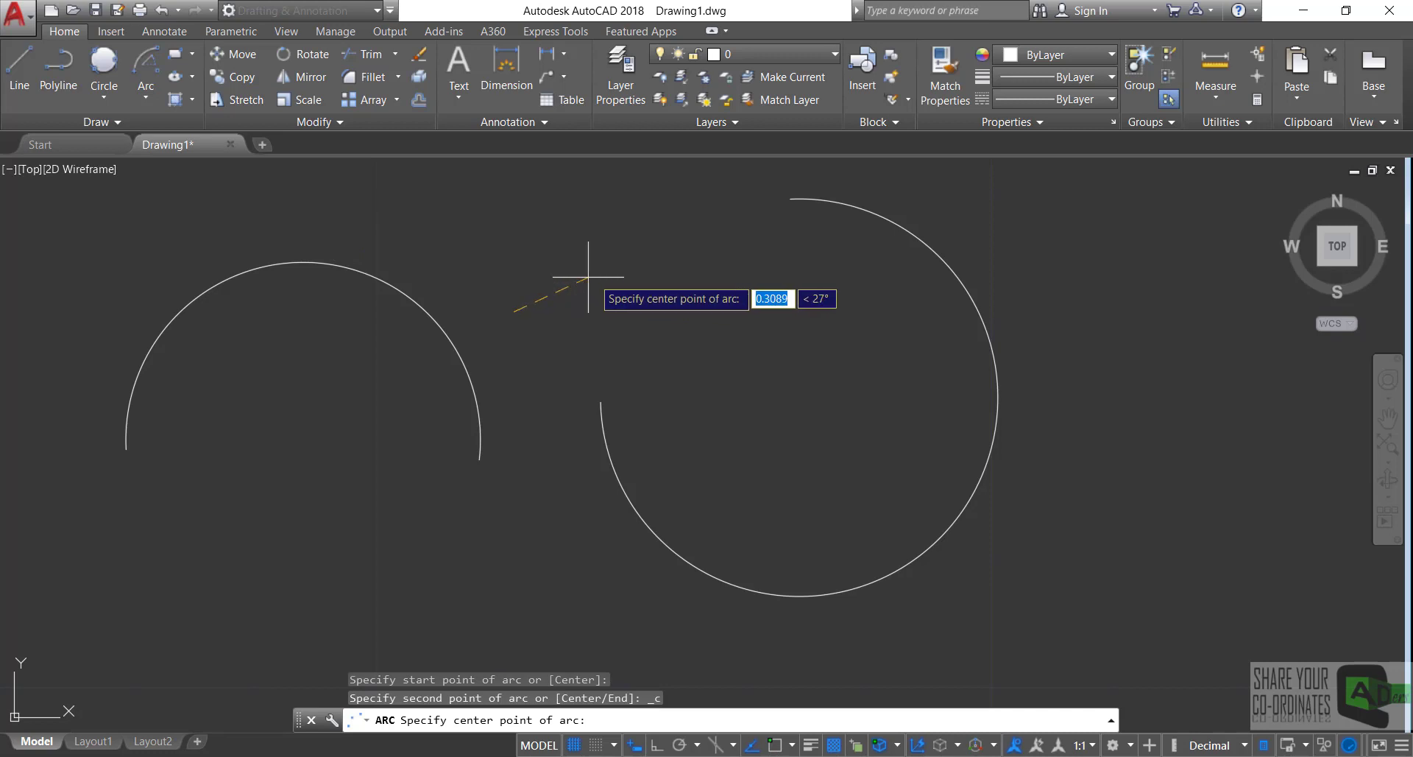
pyautogui.click(666, 318)
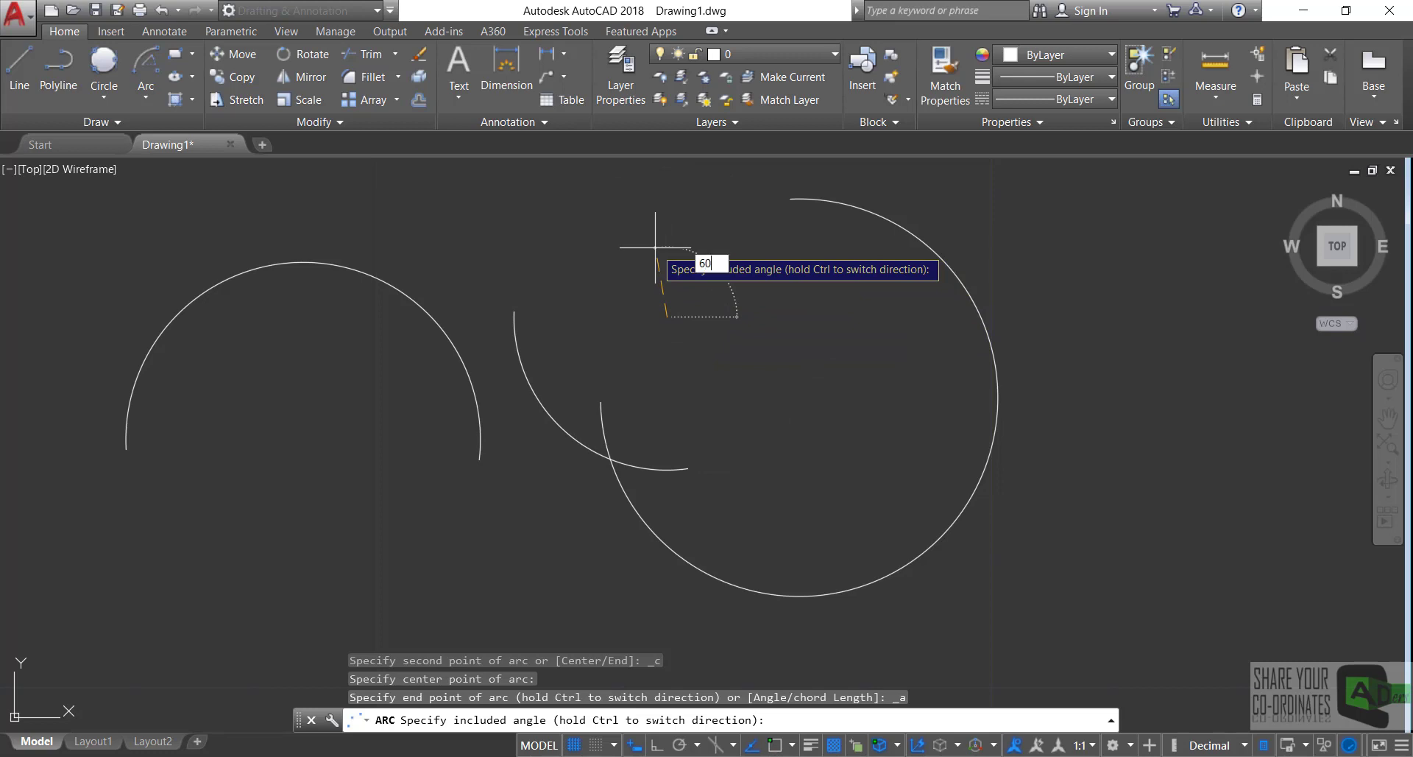
pyautogui.press('Return')
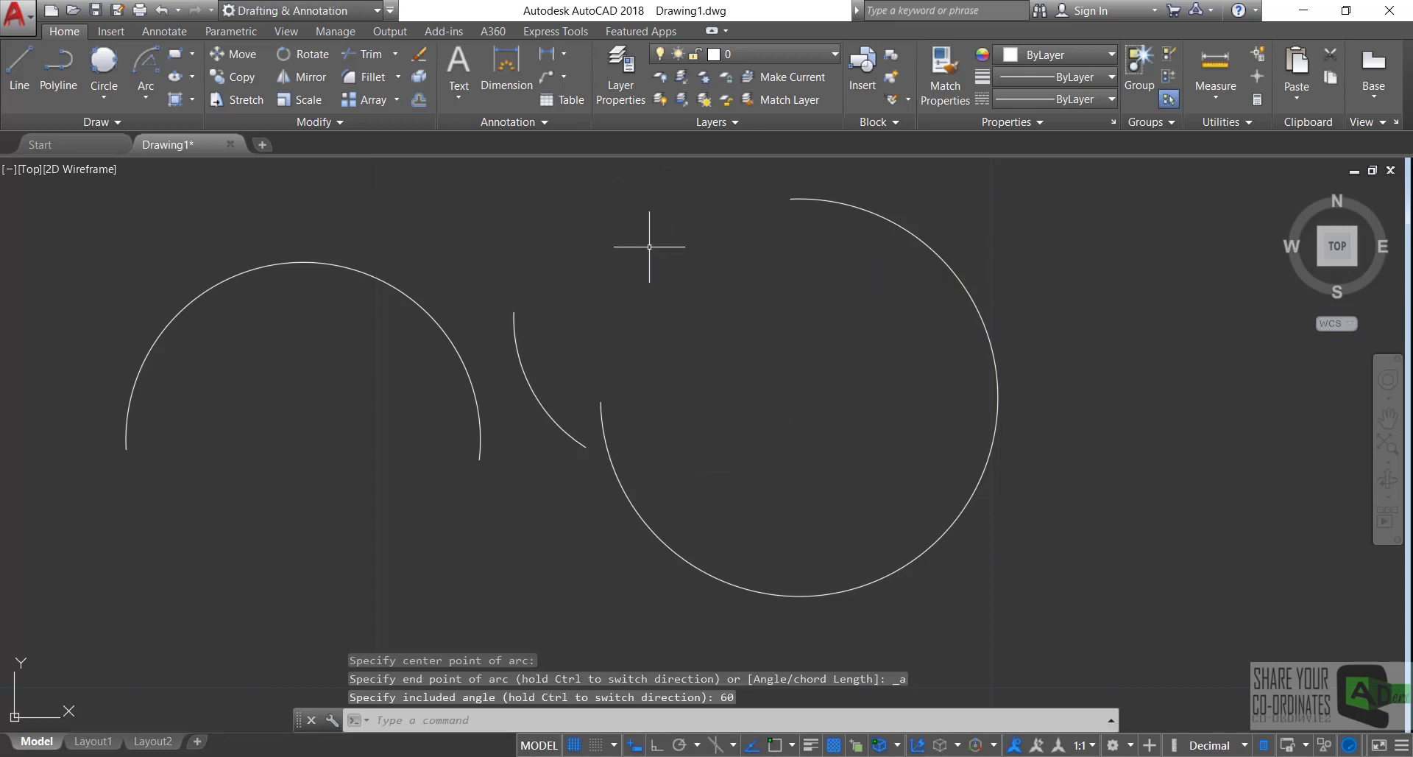
# - Draw a Start, Center, Length arc with a chord length of 0.5, just right of the 60° arc and crossing the large arc
pyautogui.click(146, 93)
pyautogui.click(146, 94)
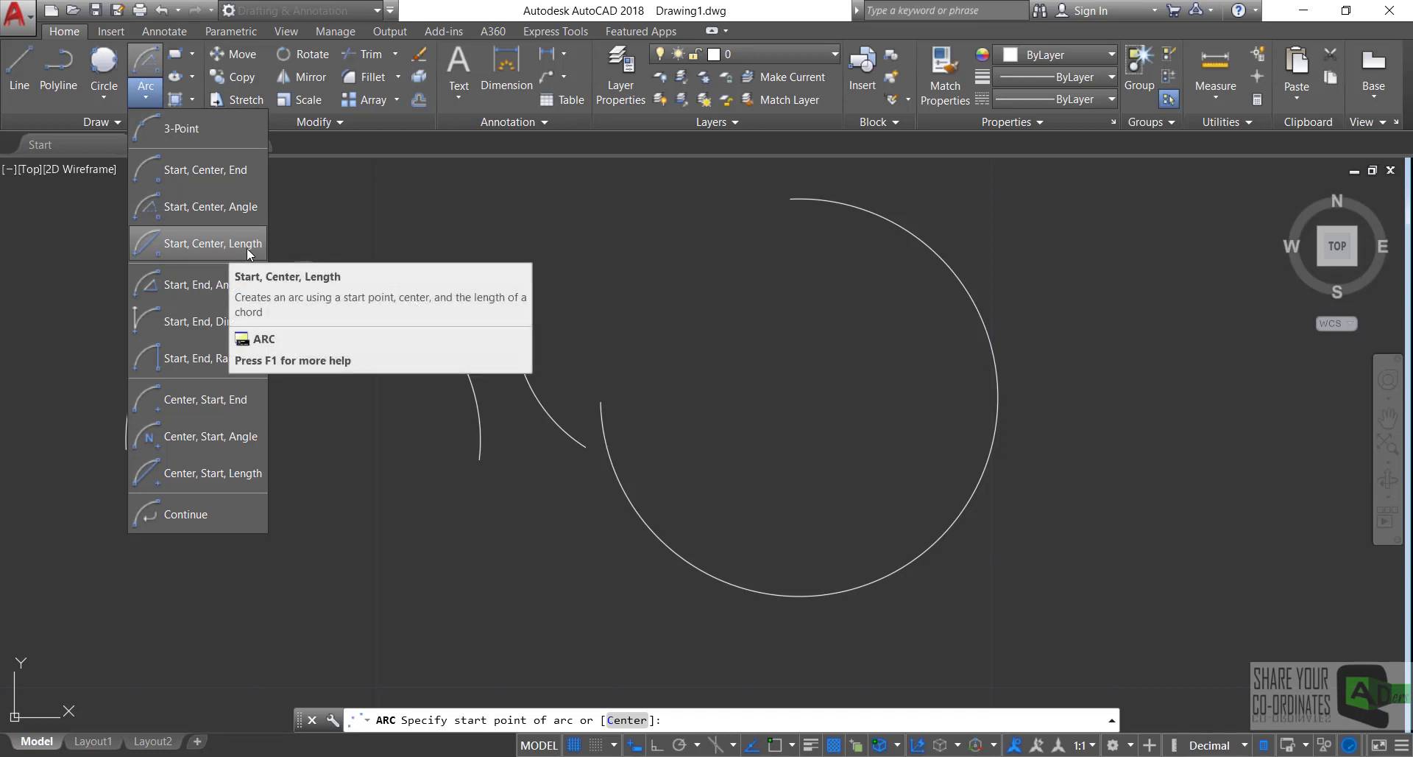
pyautogui.click(197, 236)
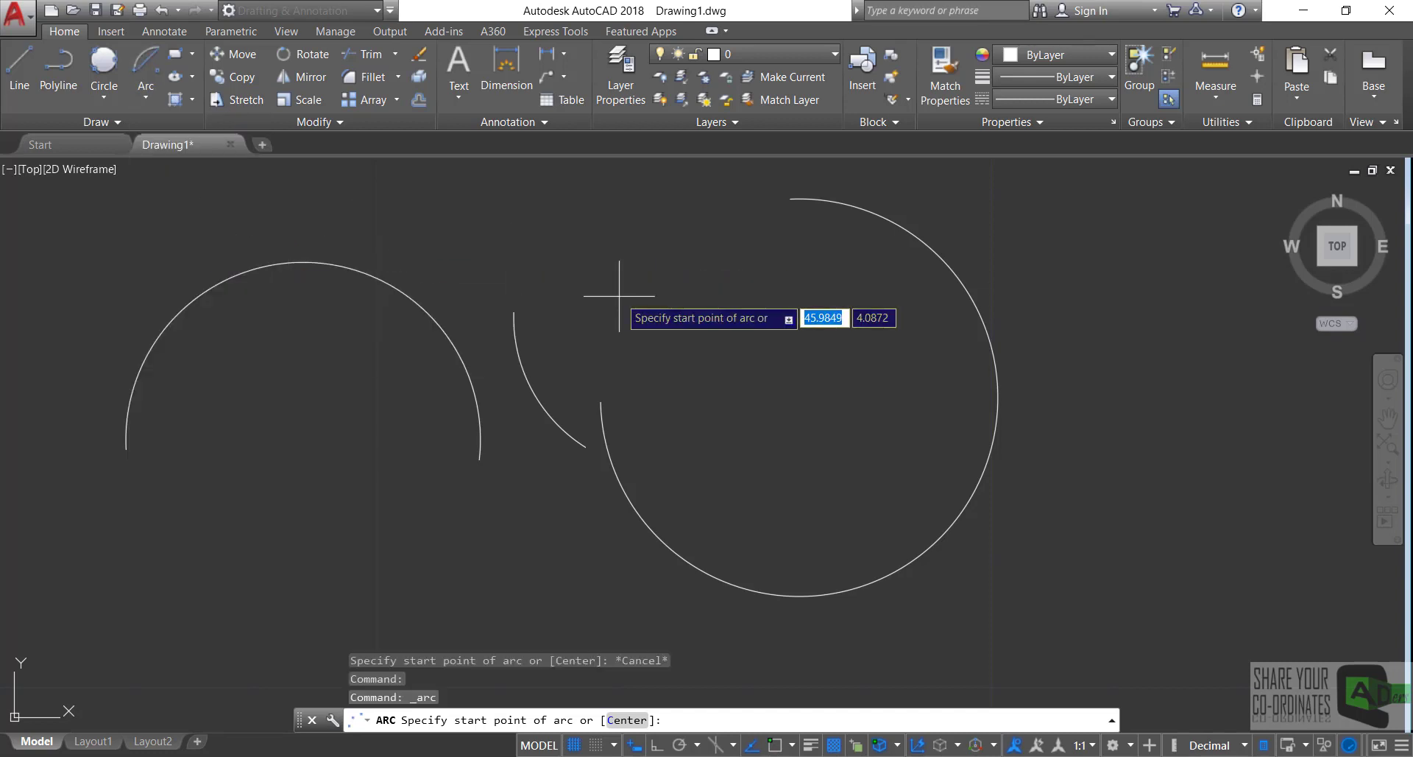
pyautogui.click(579, 331)
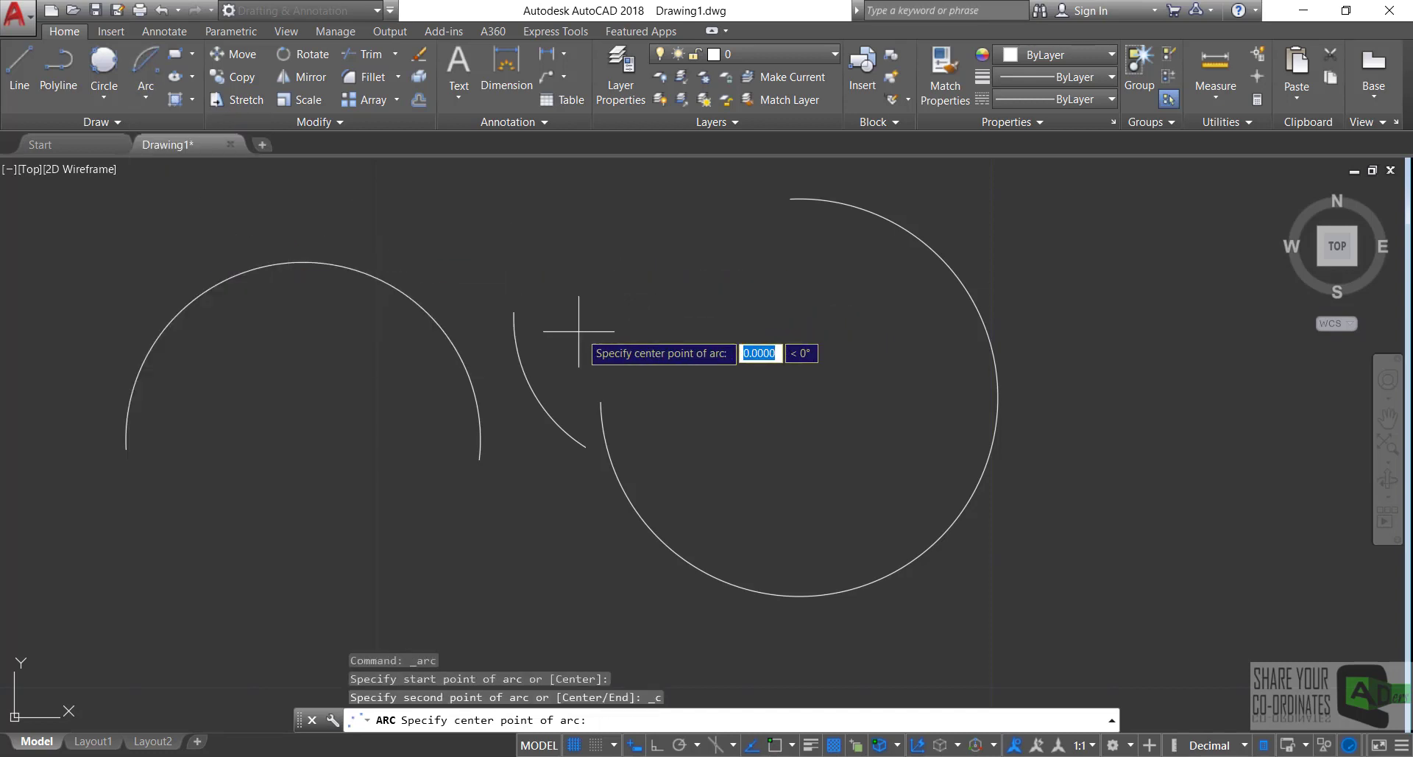
pyautogui.click(708, 318)
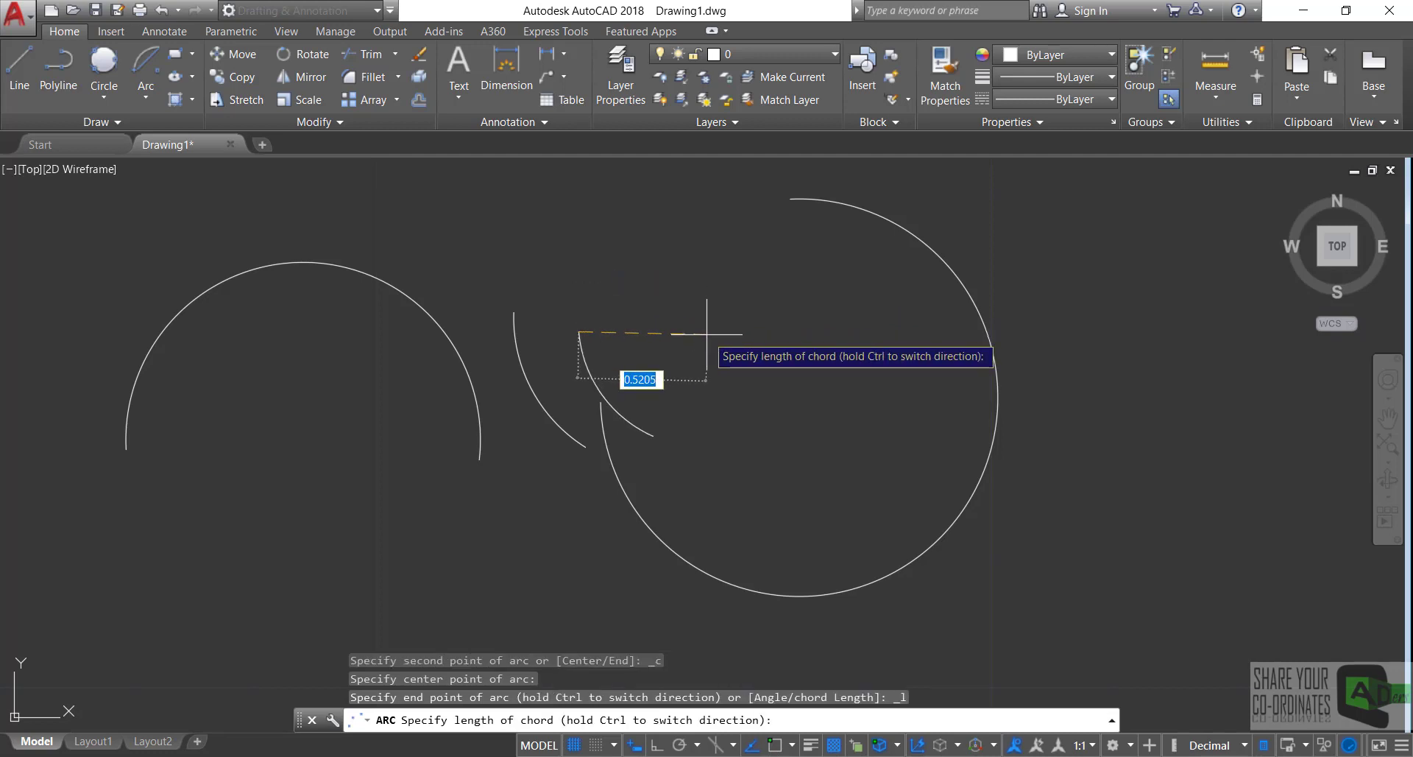
pyautogui.write('.5')
pyautogui.press('Return')
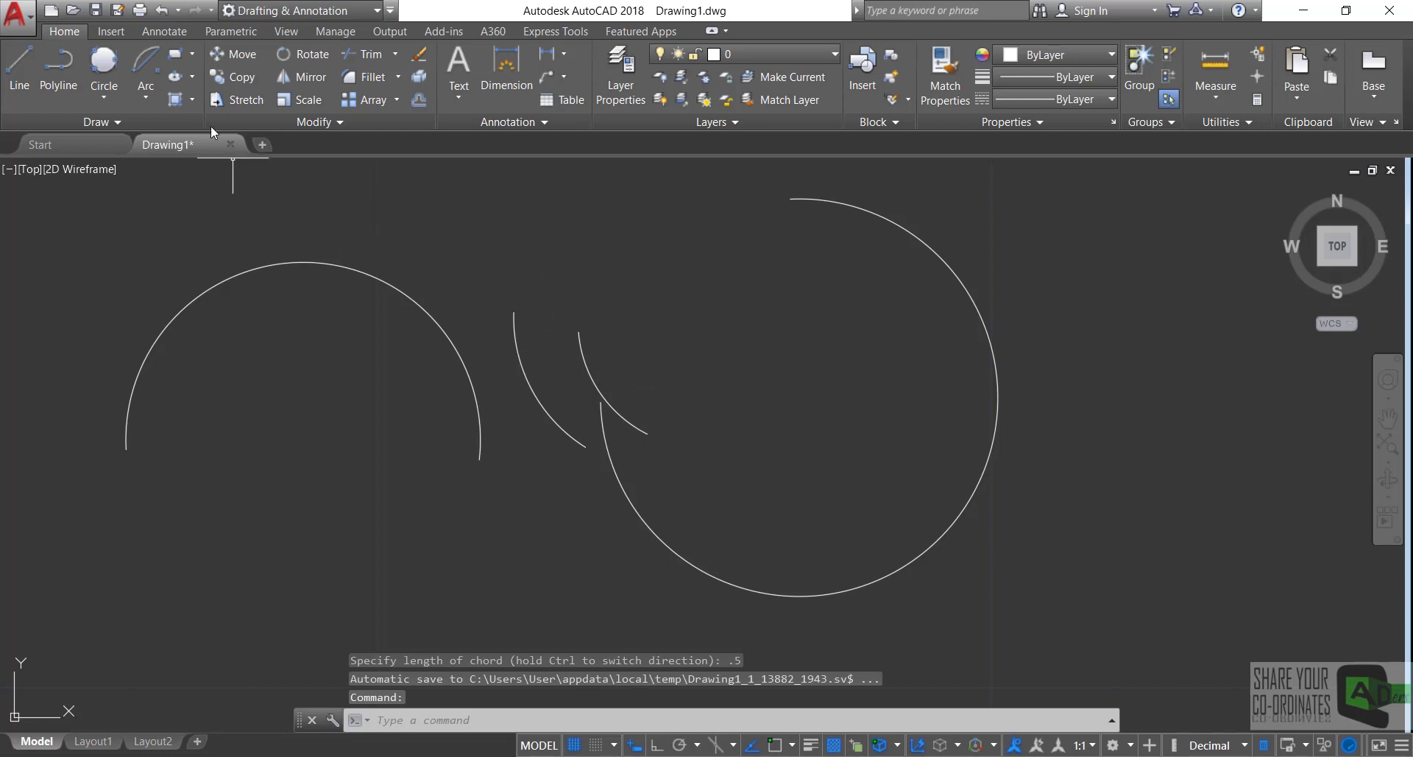
# - Draw a shallow Start, End, Angle arc bulging downward beneath the open ends of the semicircular arc
pyautogui.click(145, 96)
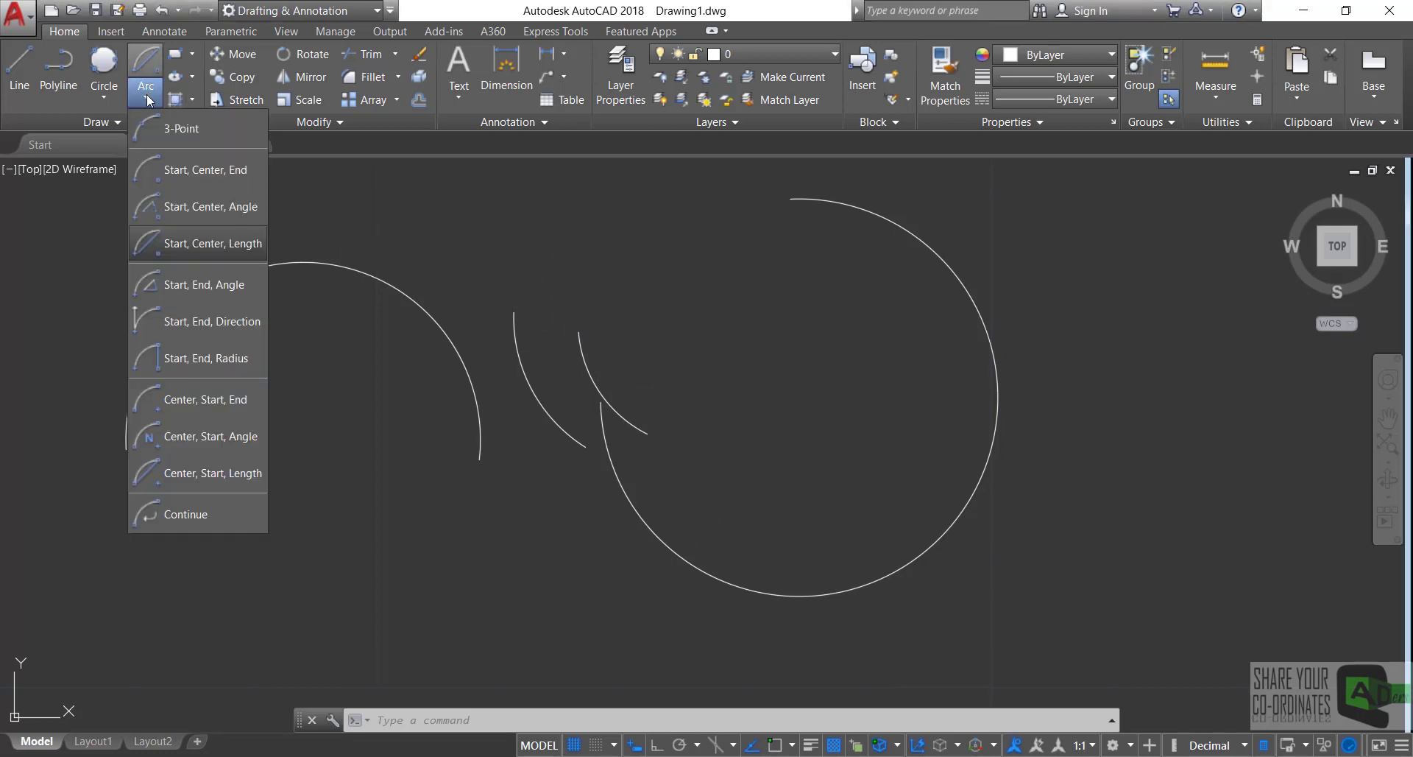
pyautogui.click(191, 284)
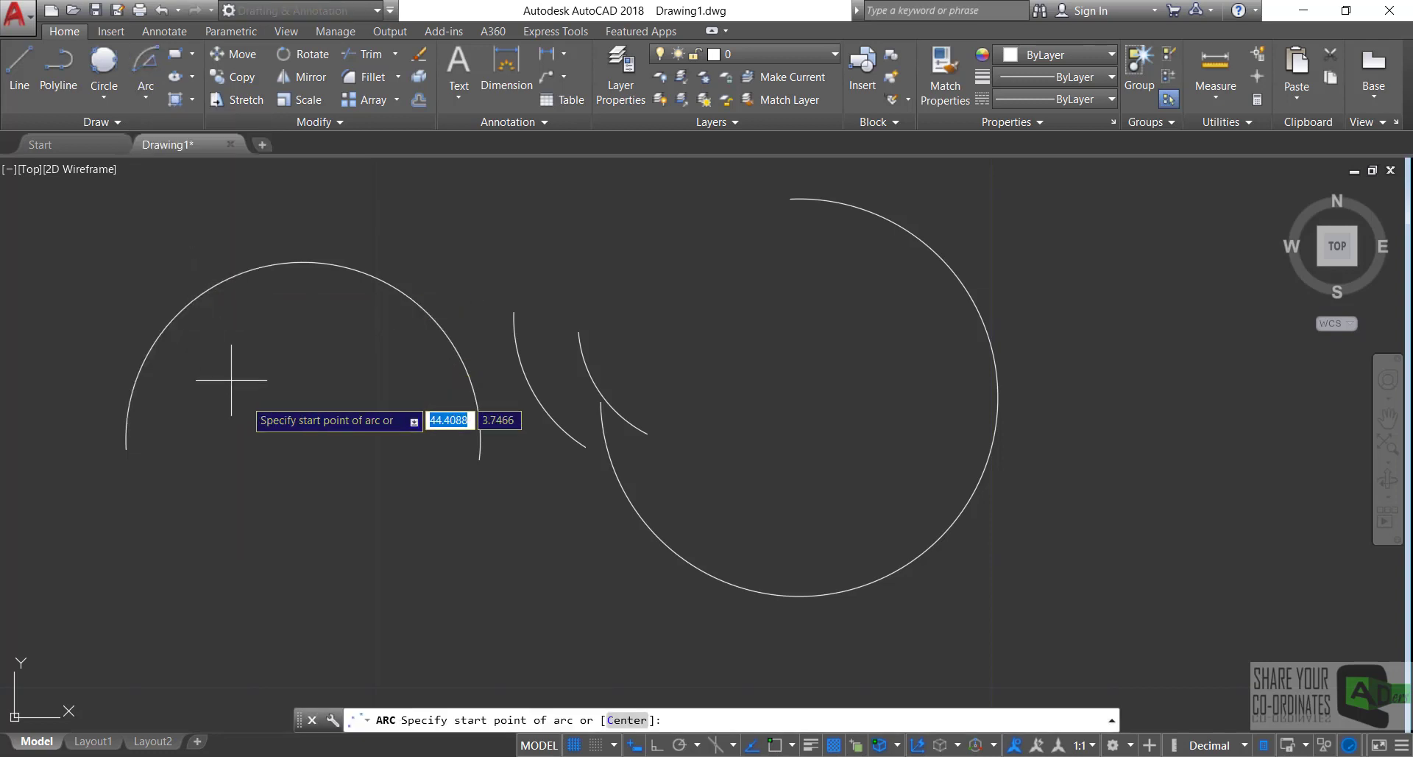
pyautogui.click(177, 466)
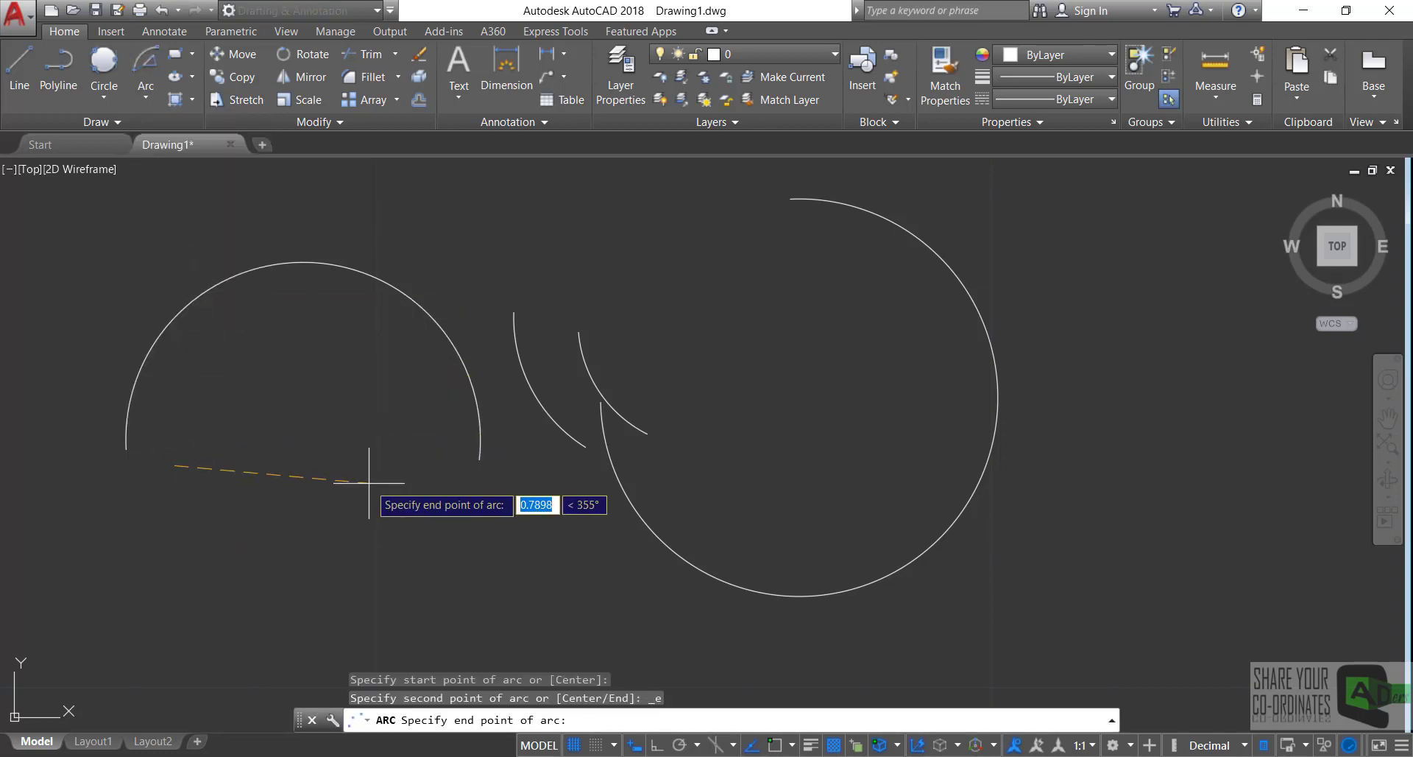
pyautogui.click(421, 465)
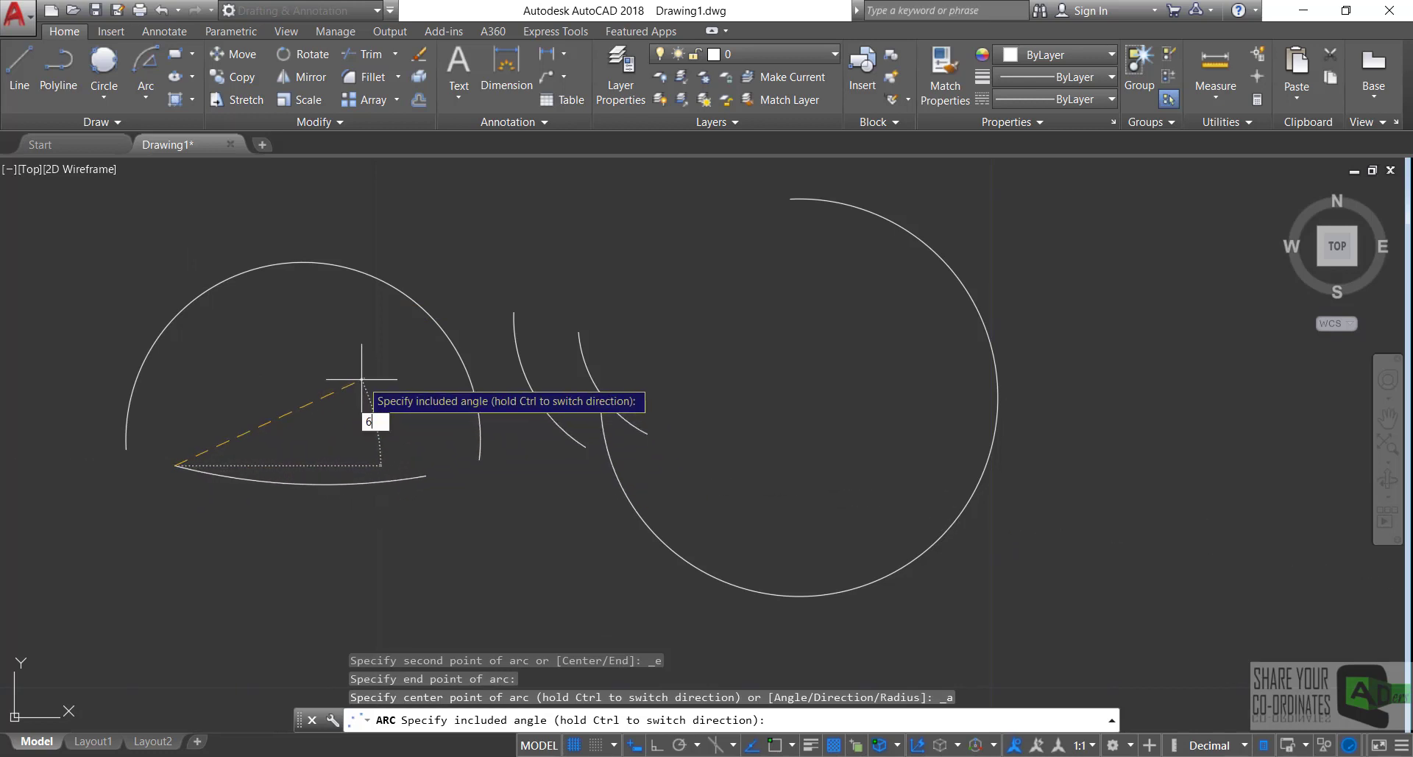
pyautogui.press('Return')
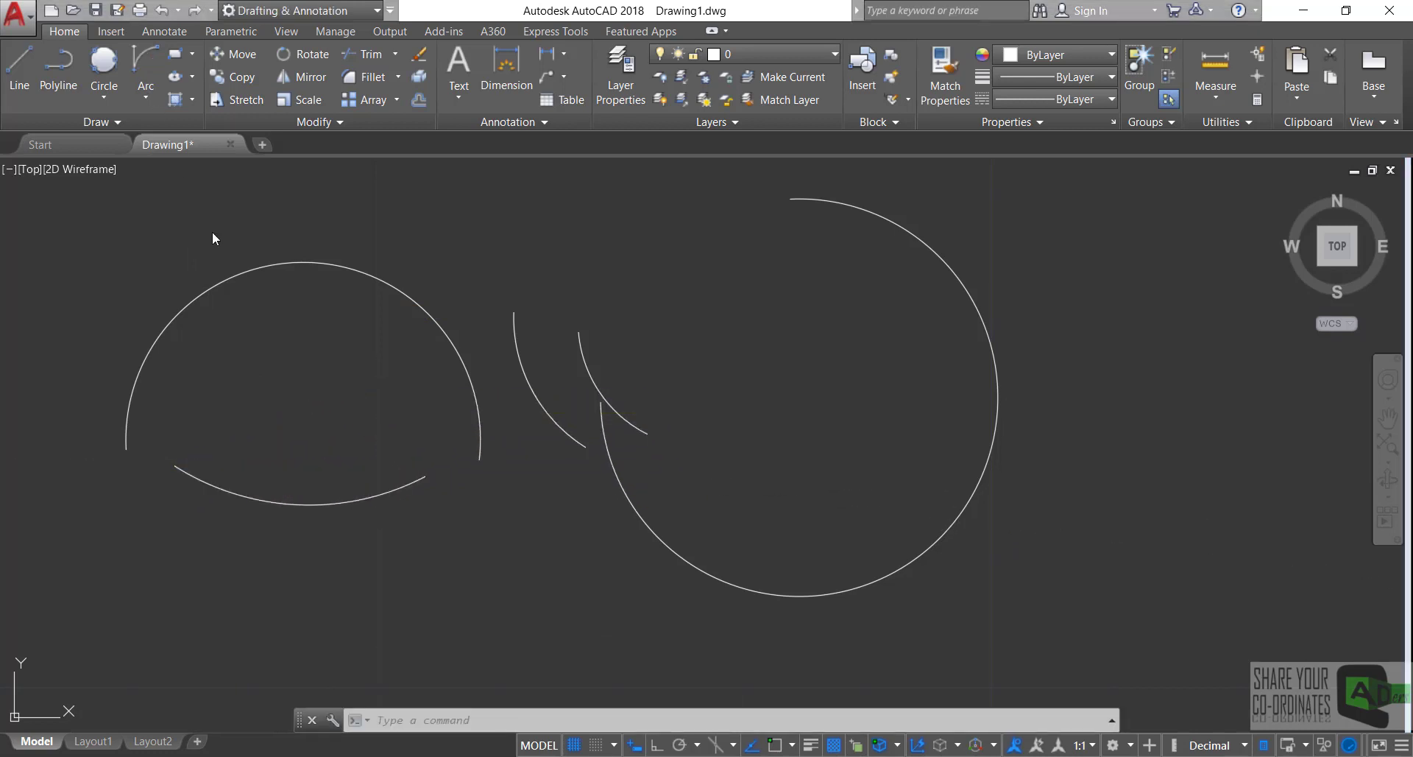
# - Draw a Start, End, Direction arc above the 60° arc, with the start tangent pointing up and right so it bulges upward
pyautogui.click(140, 97)
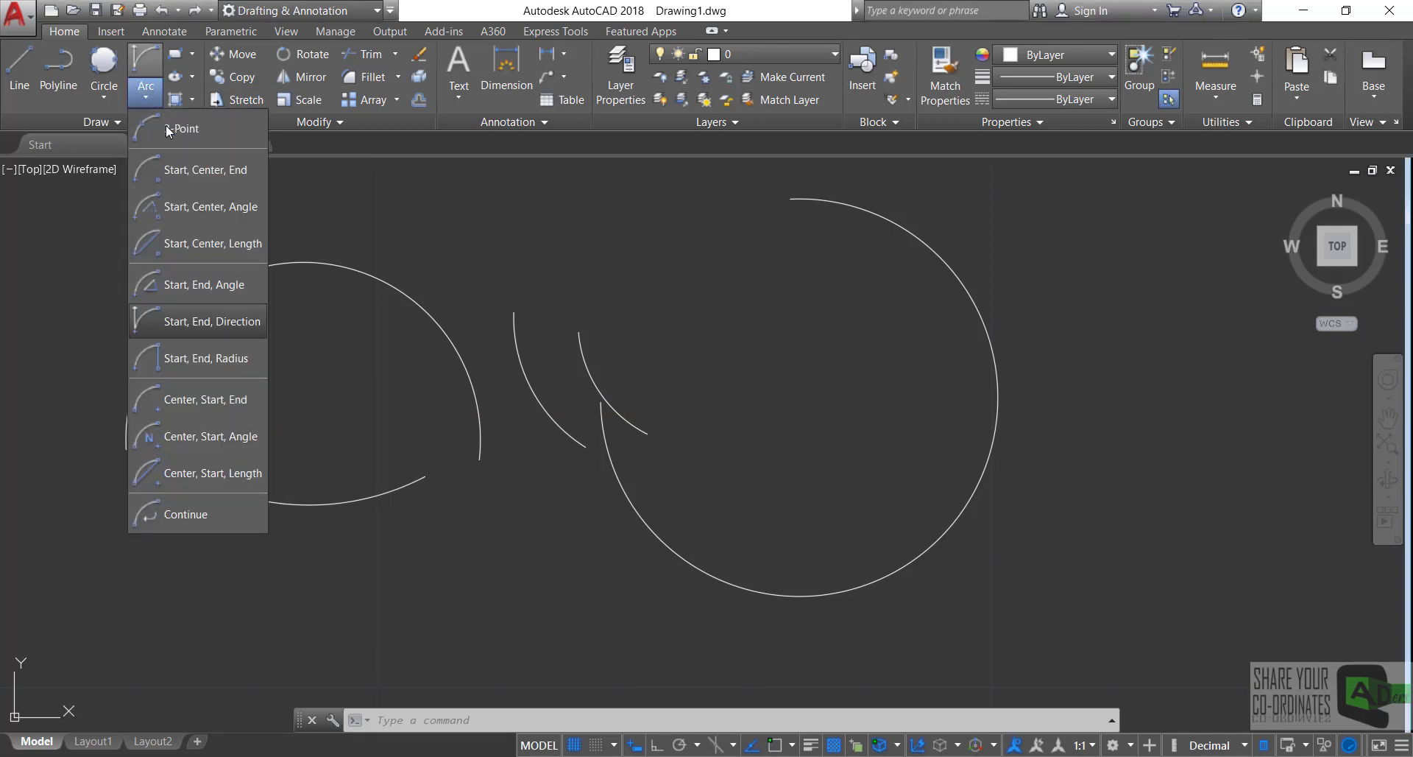
pyautogui.click(222, 321)
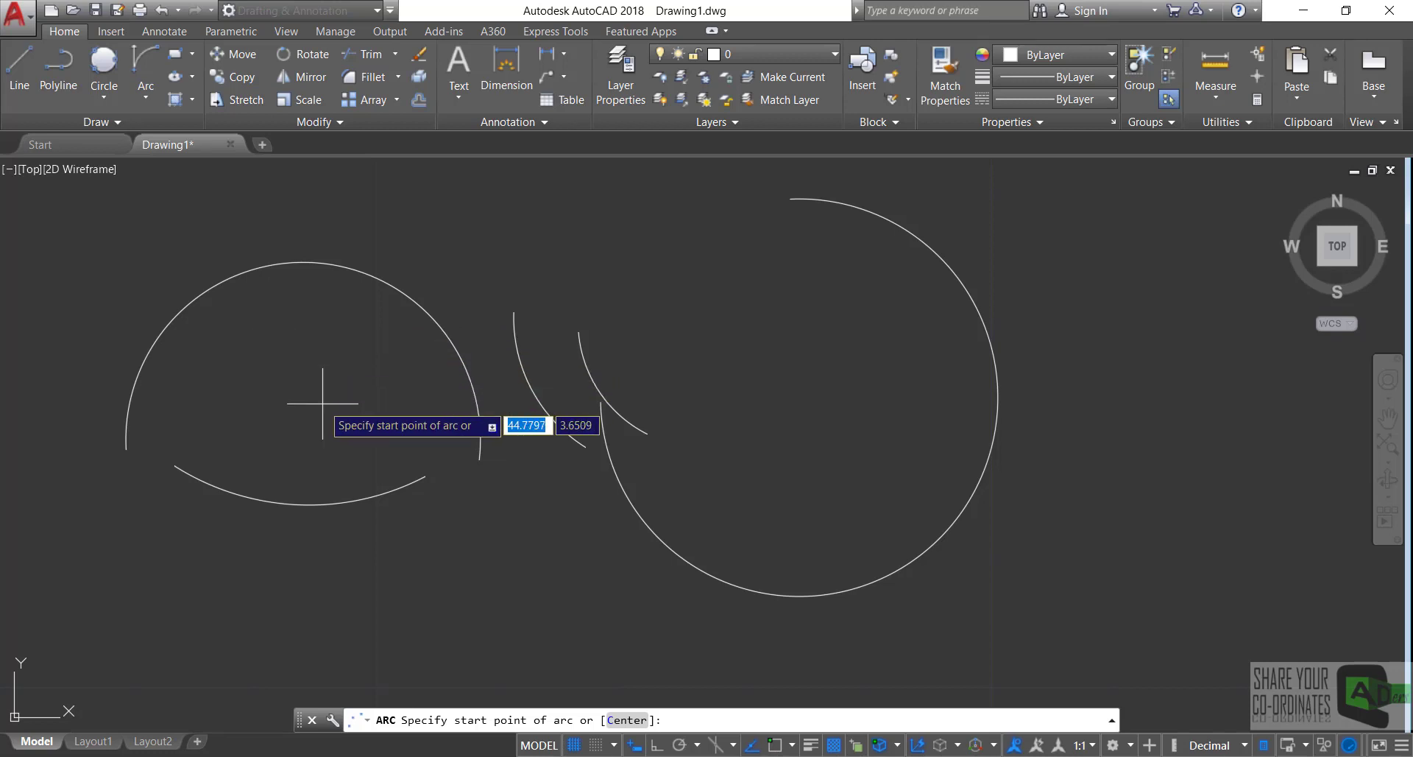
pyautogui.click(409, 259)
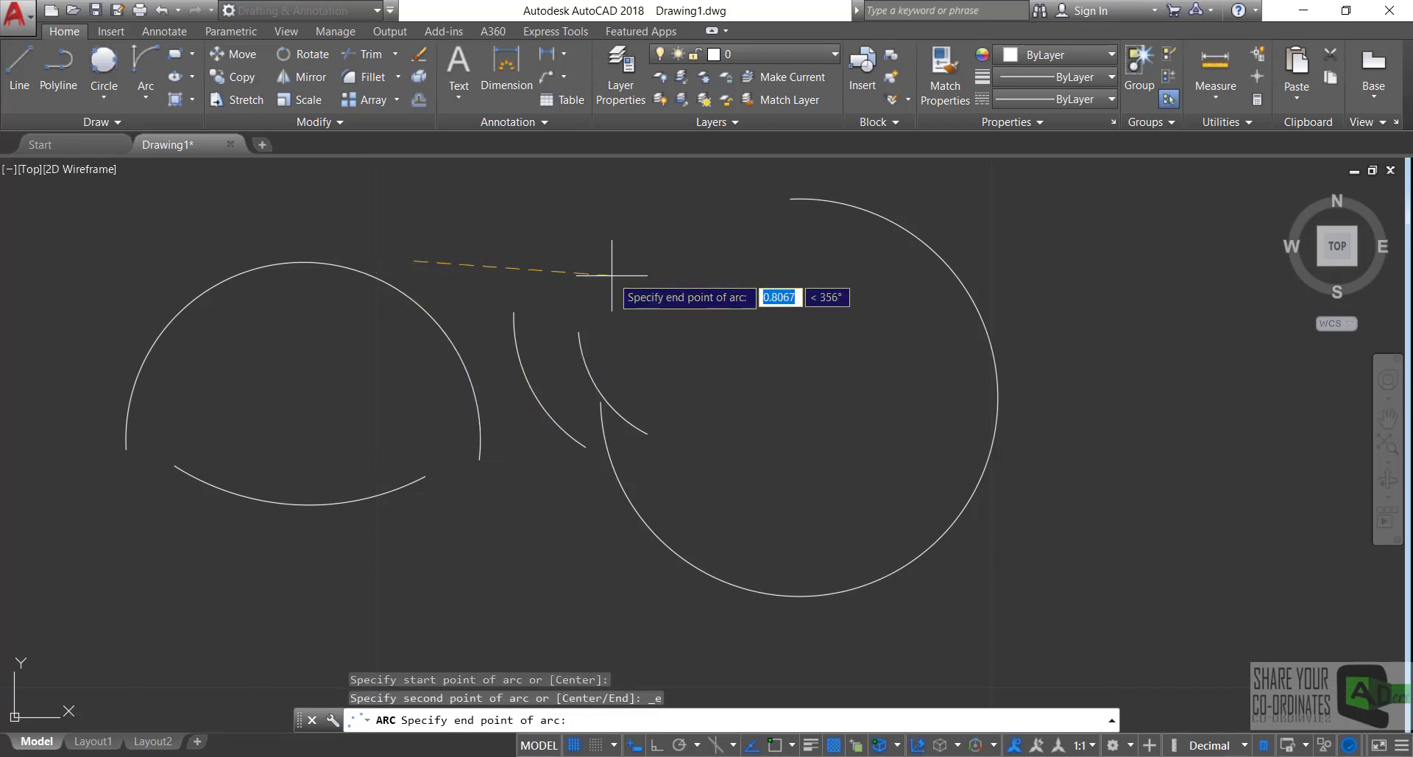
pyautogui.click(578, 261)
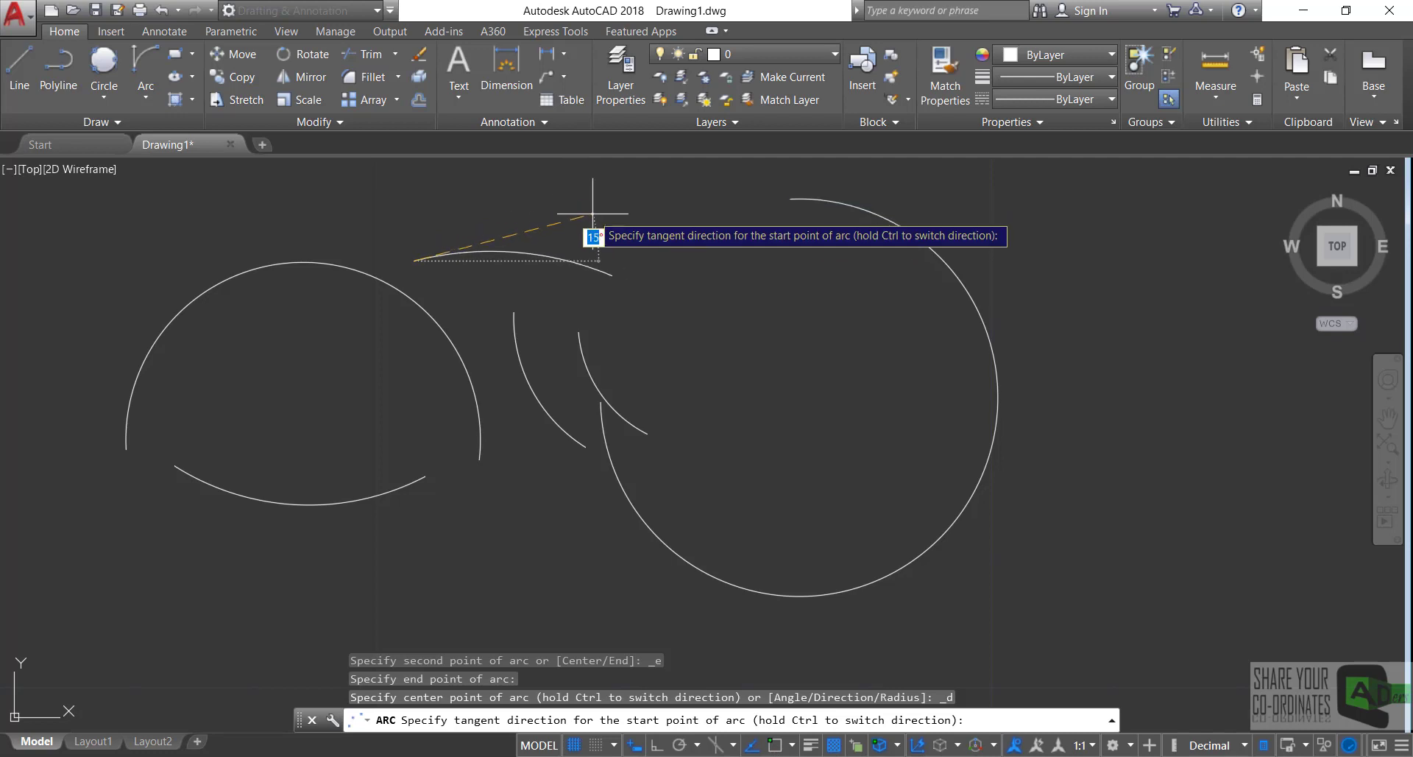
pyautogui.click(543, 197)
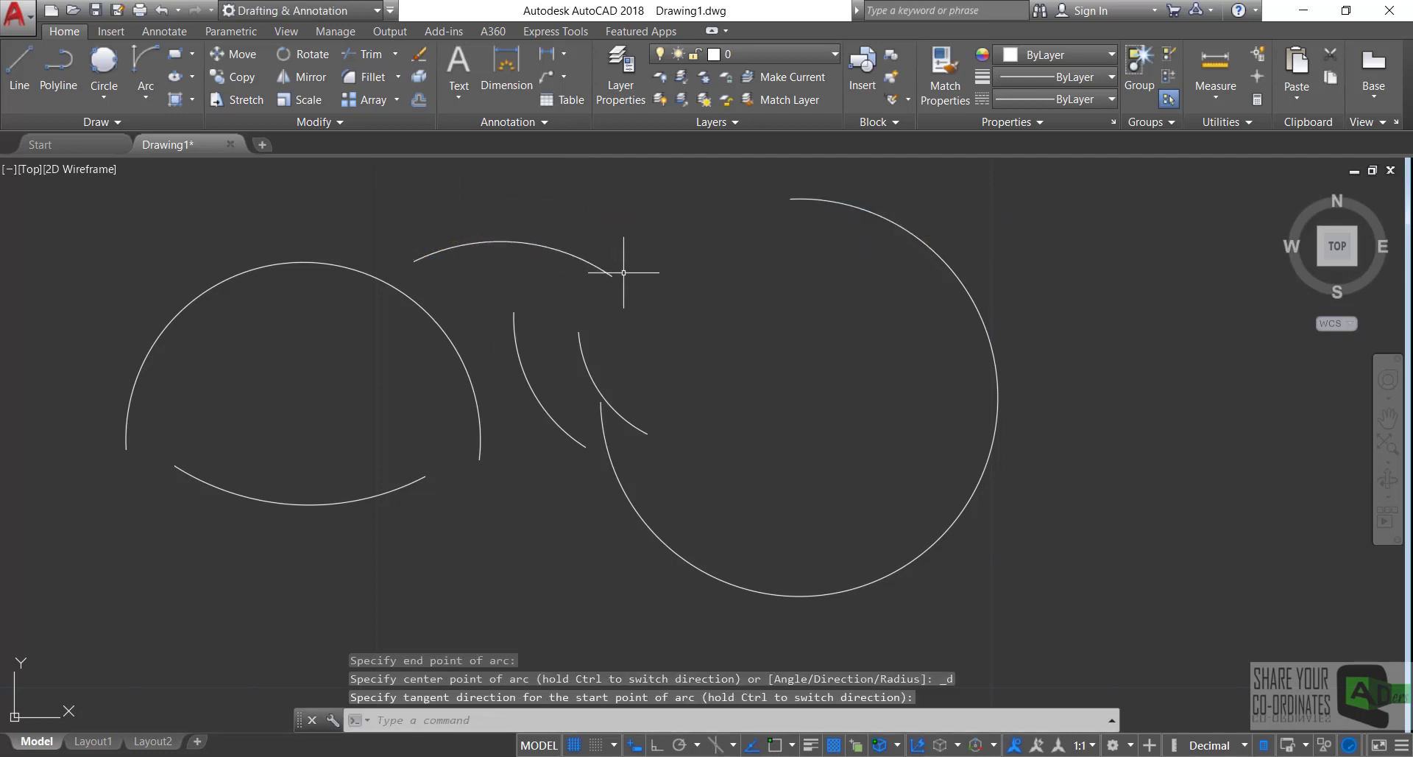
# - Draw a Start, End, Radius arc with radius 0.8 inside the three-quarter arc, running from lower left to upper right
pyautogui.click(151, 92)
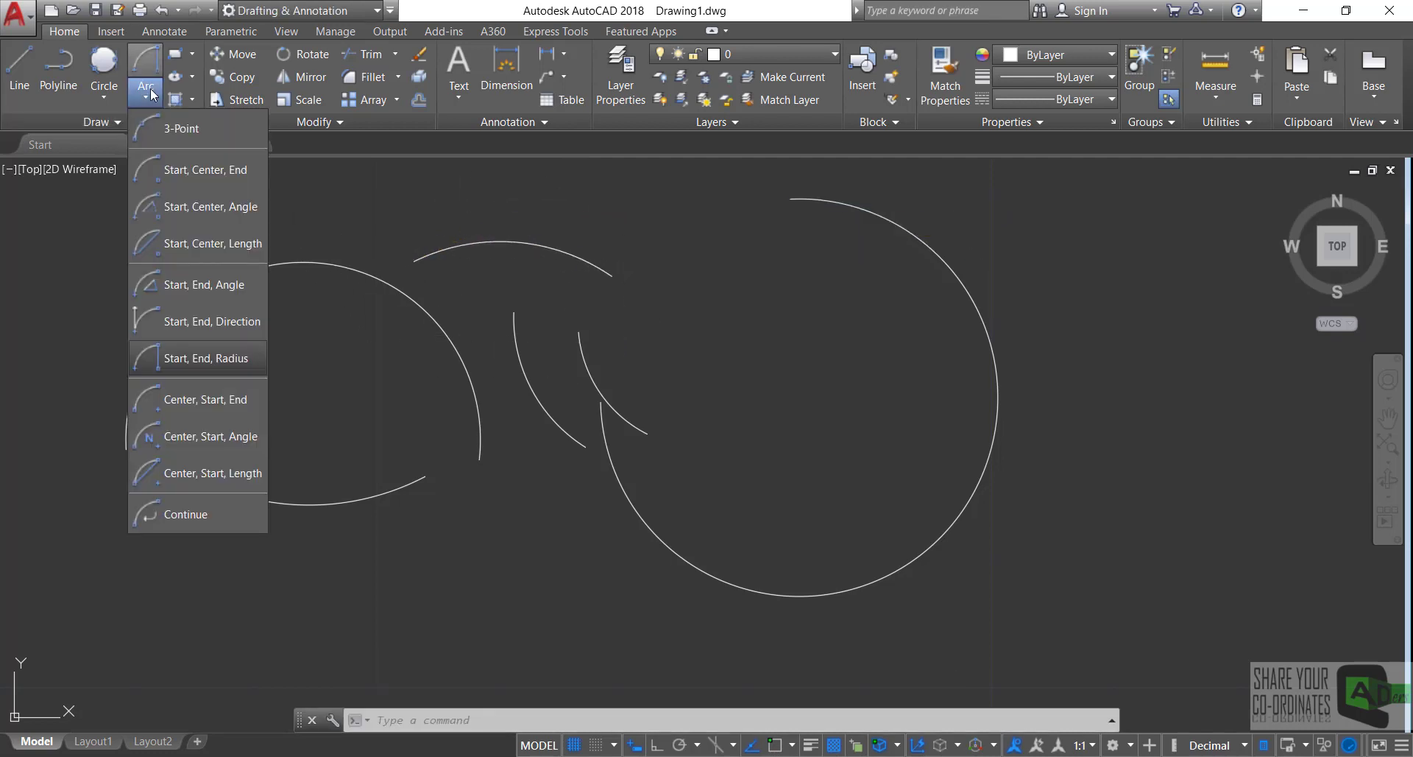
pyautogui.click(199, 359)
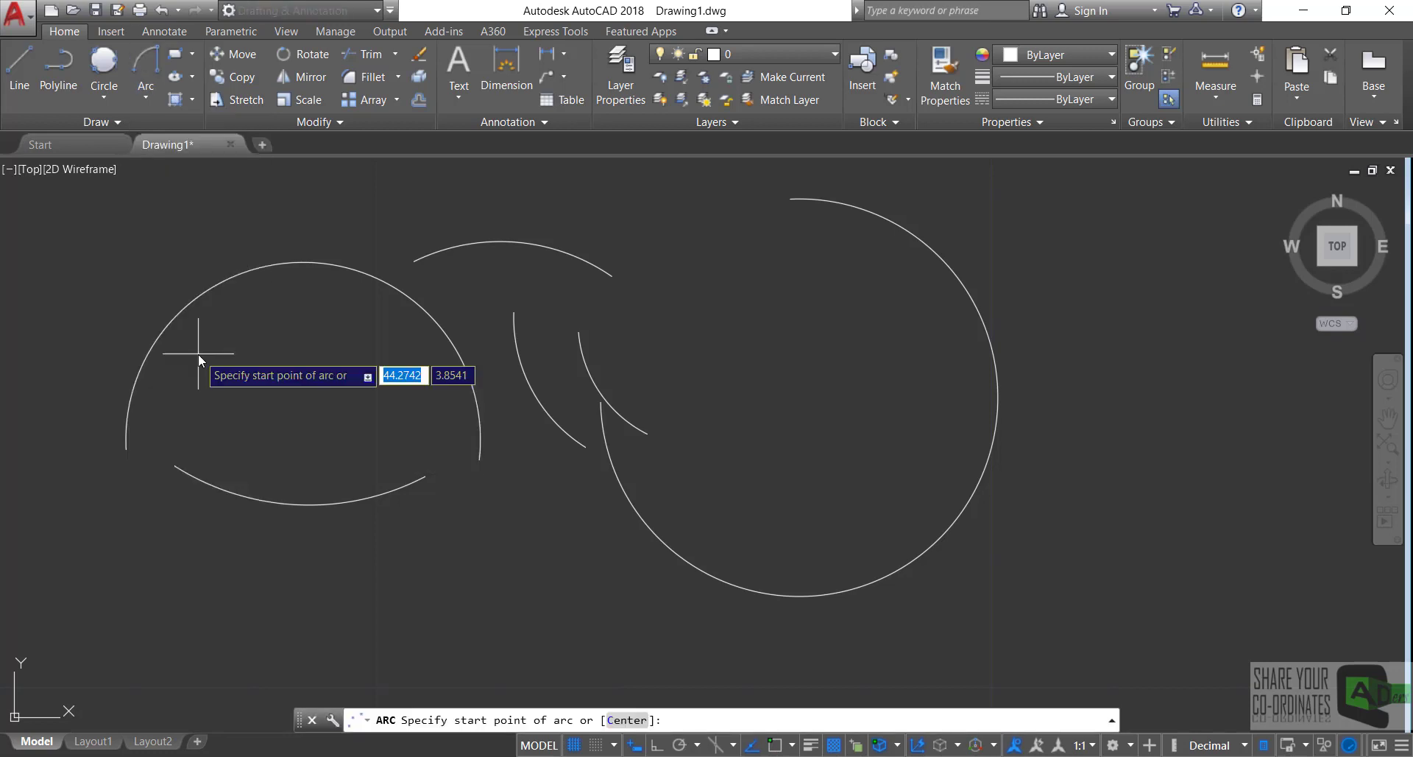
pyautogui.click(660, 385)
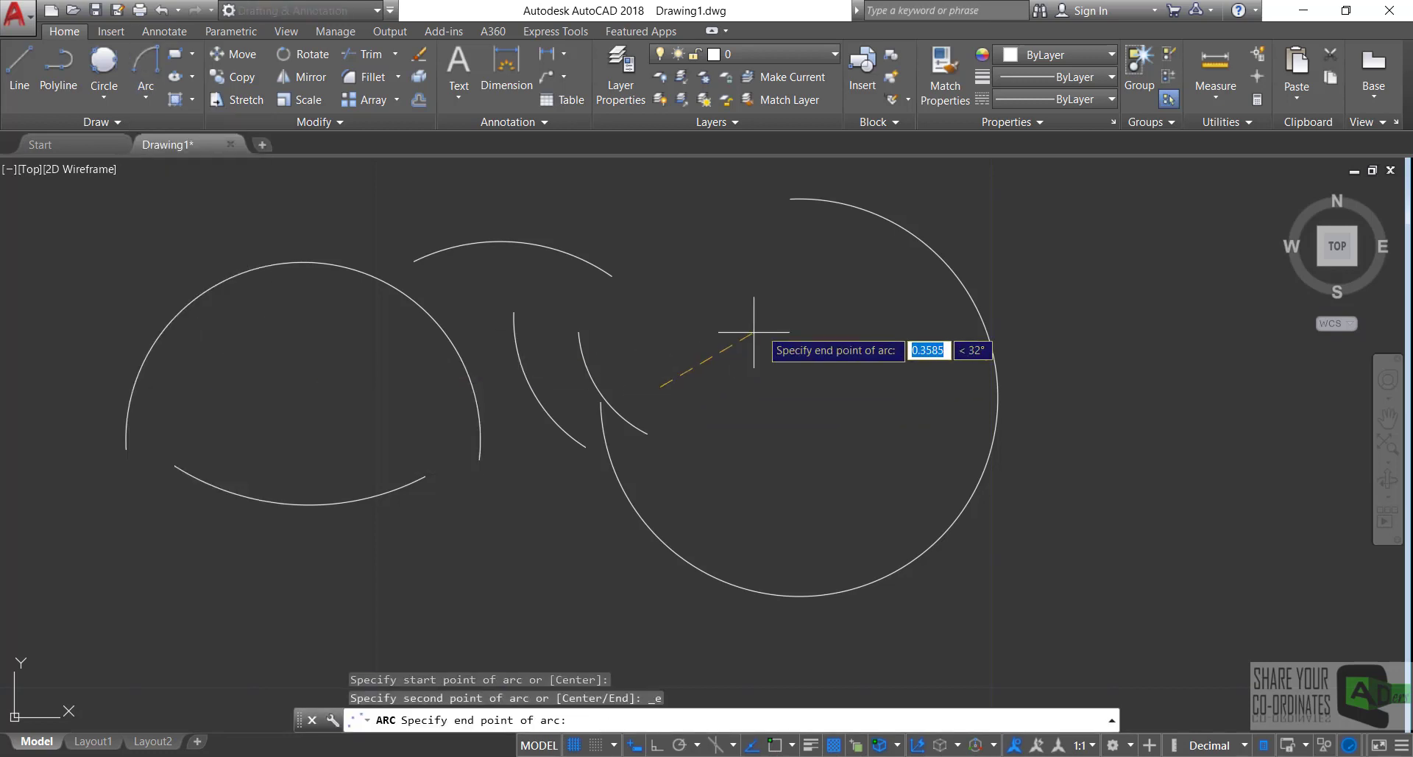
pyautogui.click(887, 283)
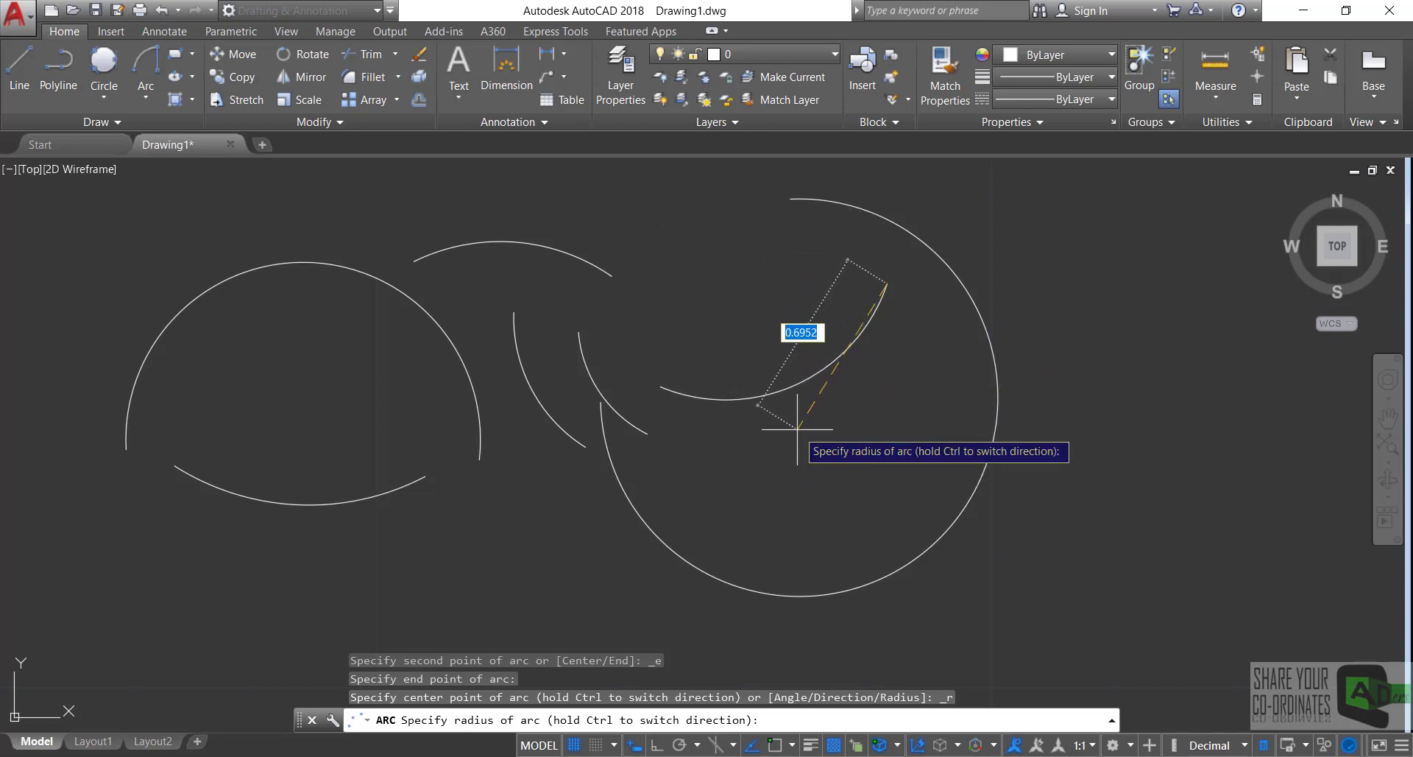
pyautogui.write('.8')
pyautogui.press('Return')
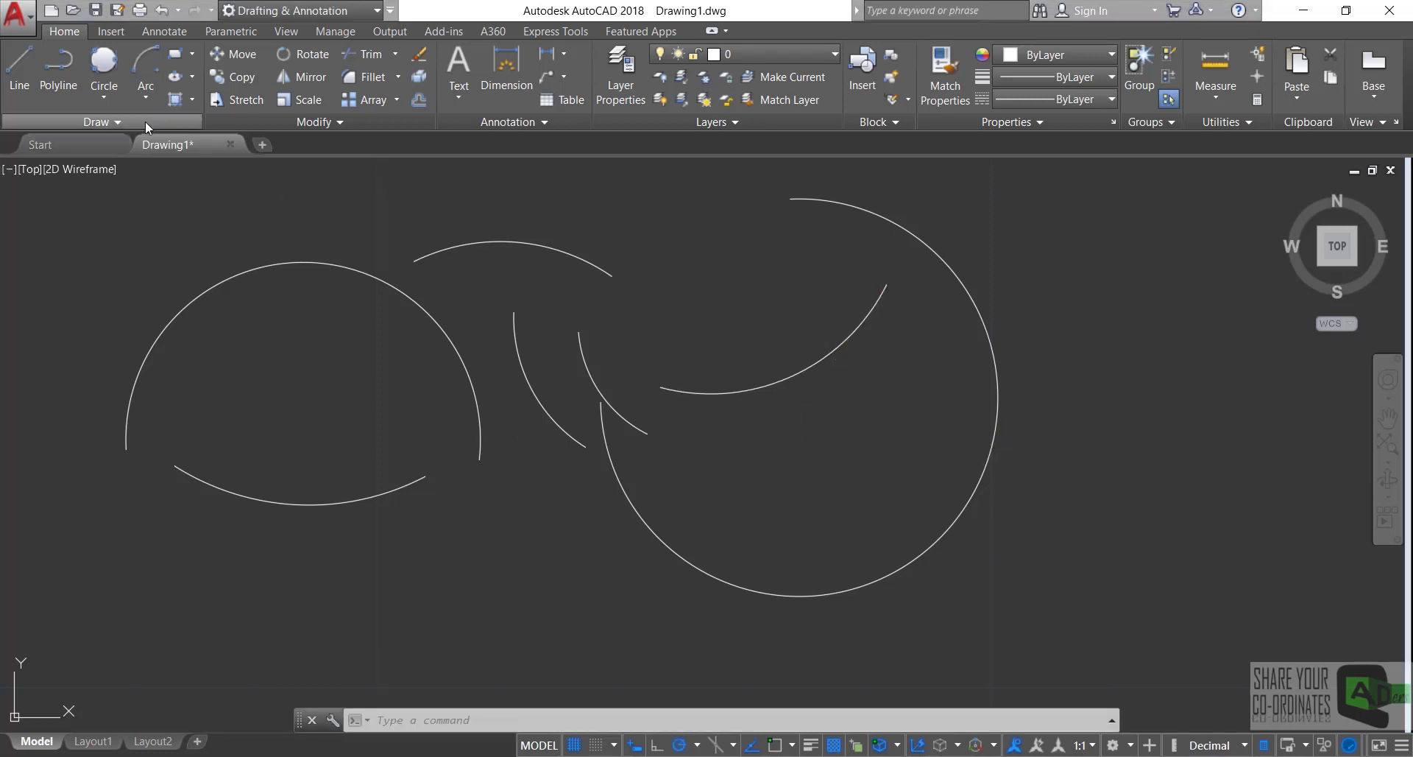
# - Draw a Center, Start, End arc centered low inside the three-quarter arc, sweeping counterclockwise from its right side over the top to the lower left
pyautogui.click(149, 97)
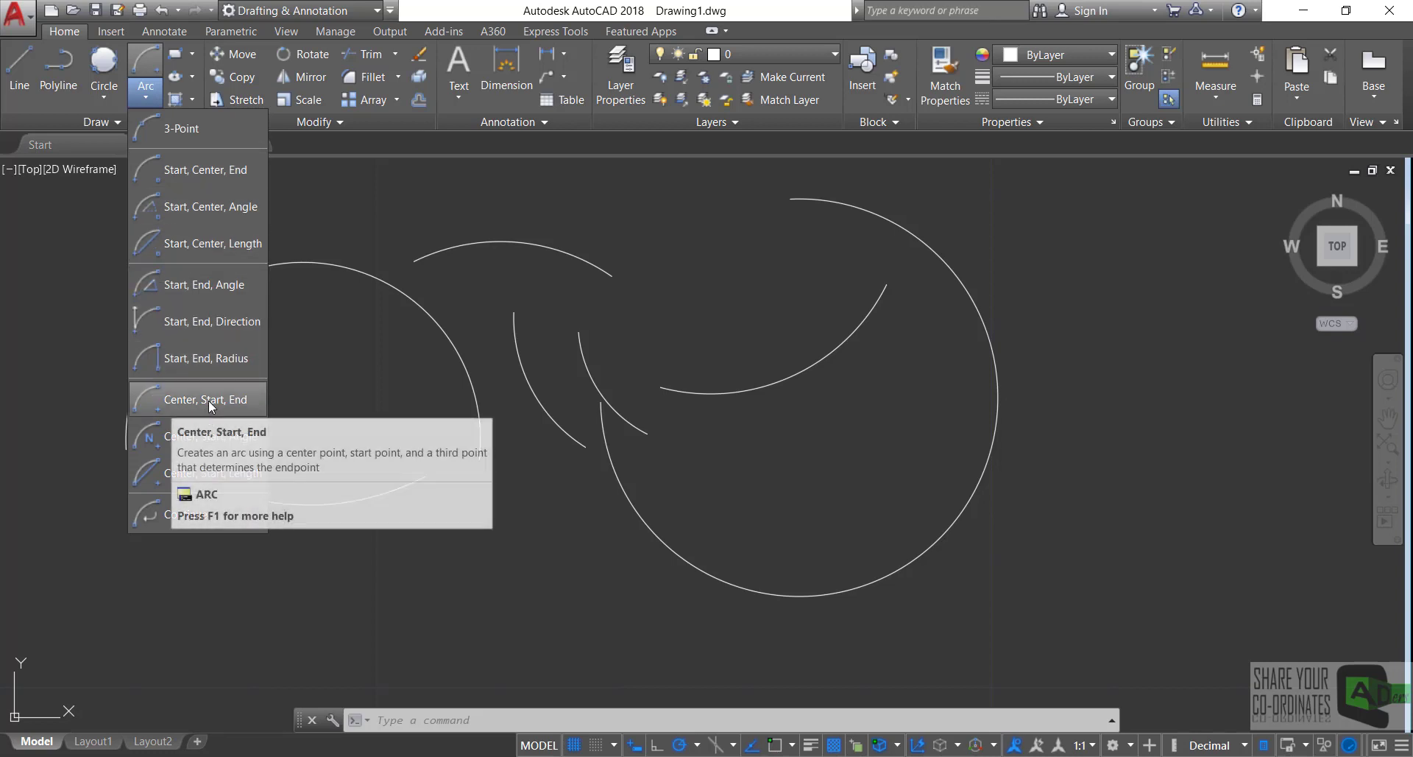
pyautogui.click(188, 402)
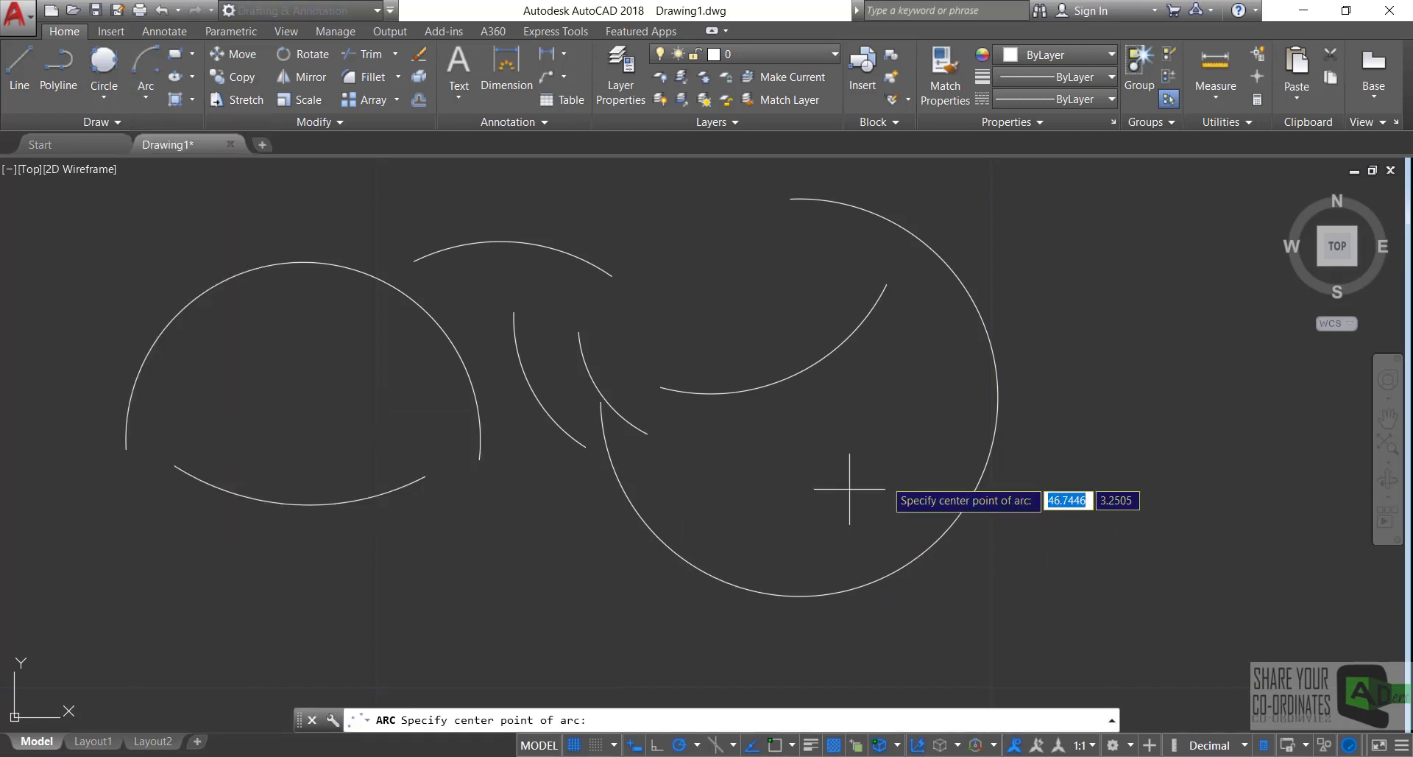
pyautogui.click(748, 569)
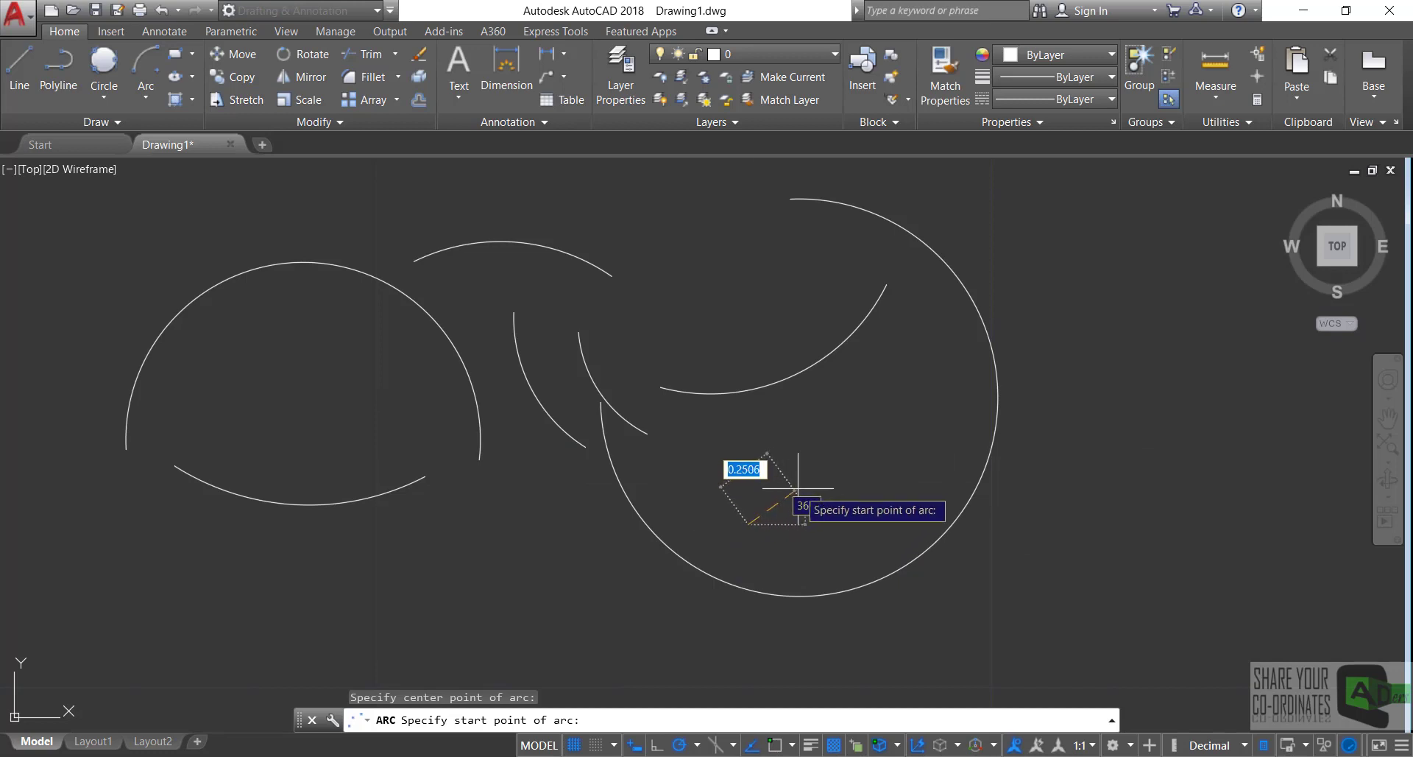
pyautogui.click(900, 439)
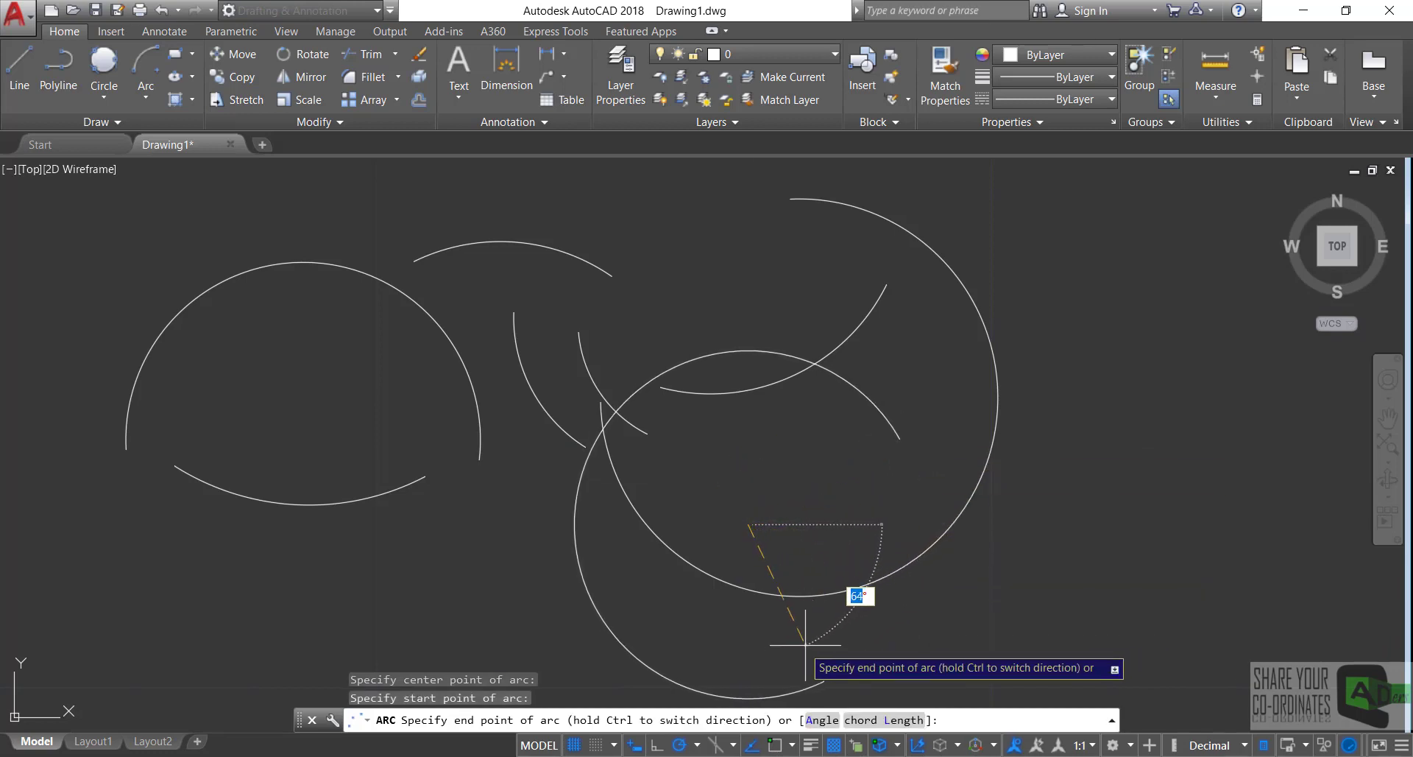
pyautogui.click(647, 630)
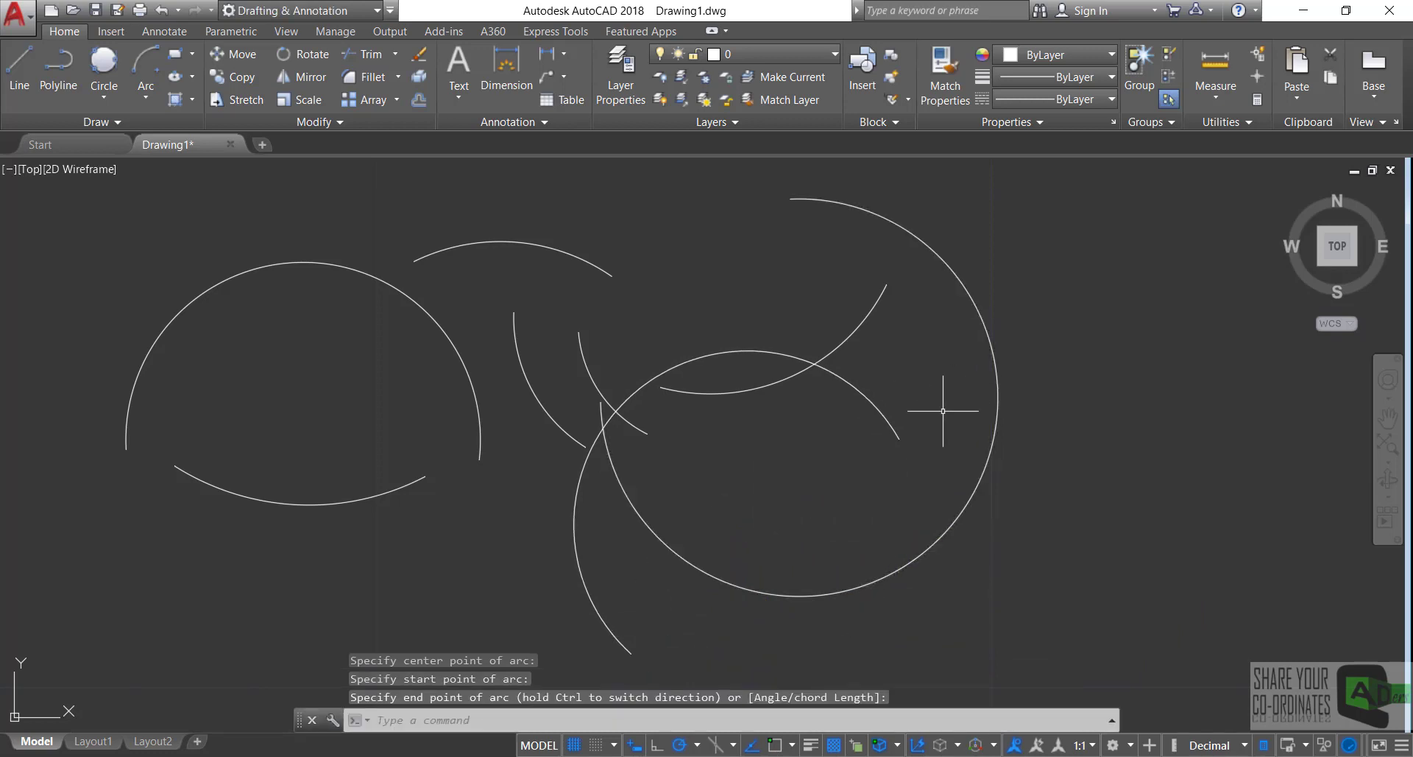
# - Draw a Center, Start, Angle arc to the upper right of the three-quarter arc, bulging upward with an included angle of 70°
pyautogui.click(139, 94)
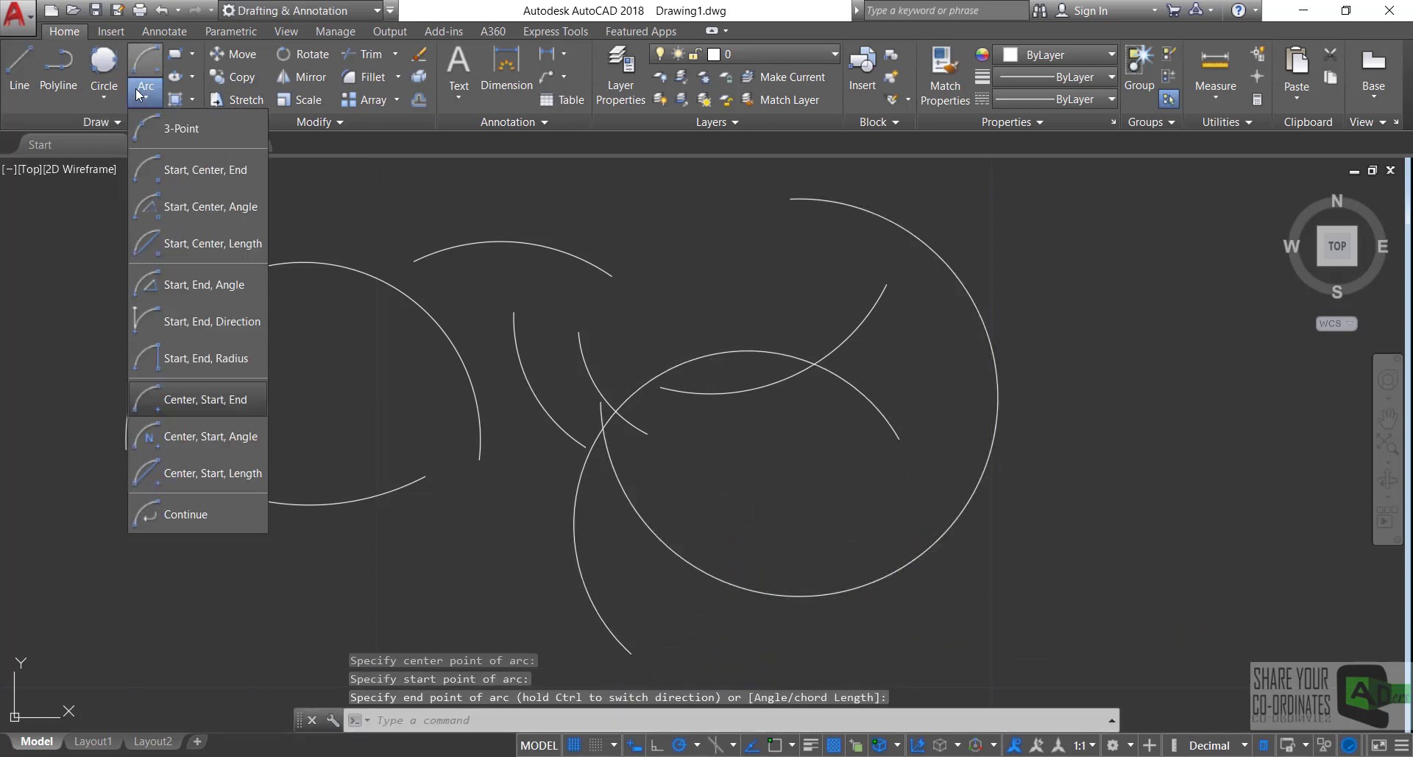
pyautogui.click(205, 438)
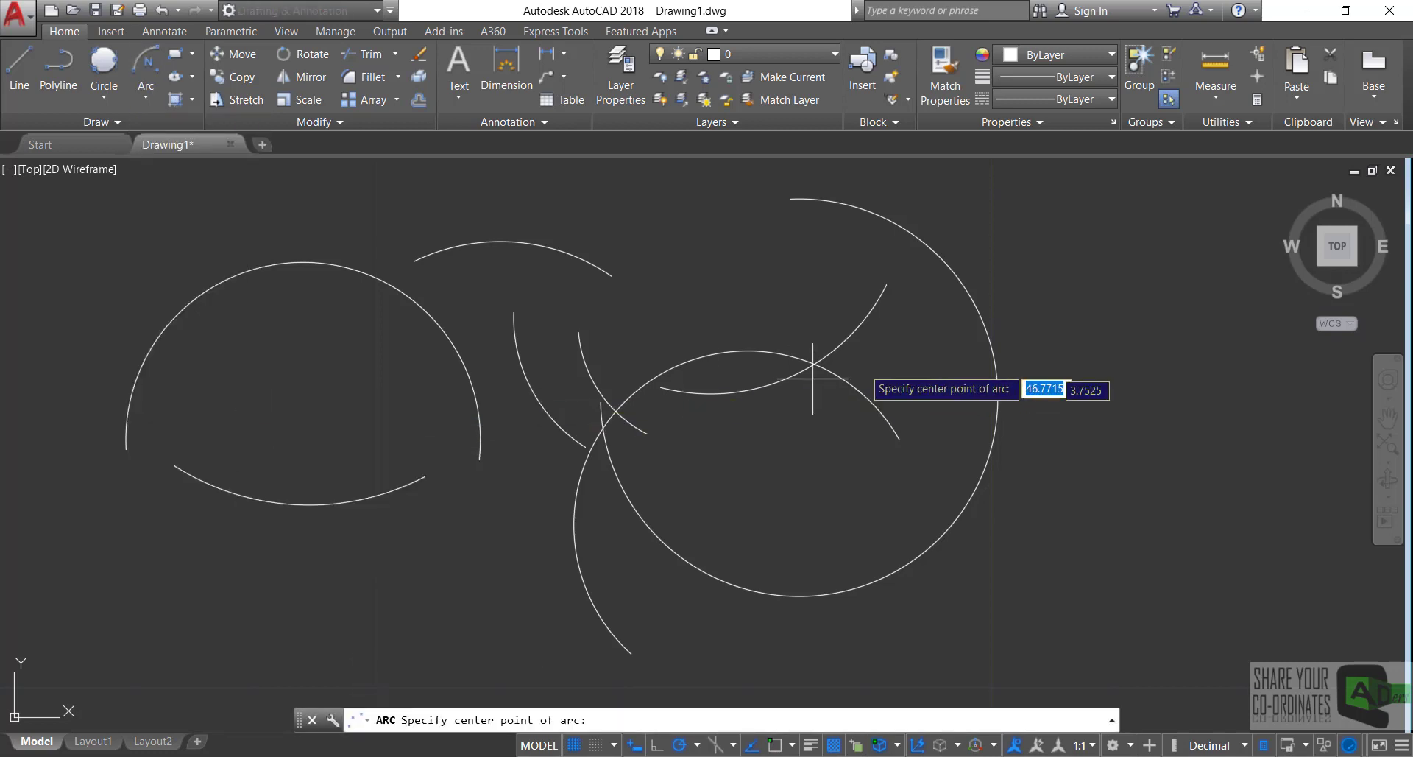
pyautogui.click(1098, 346)
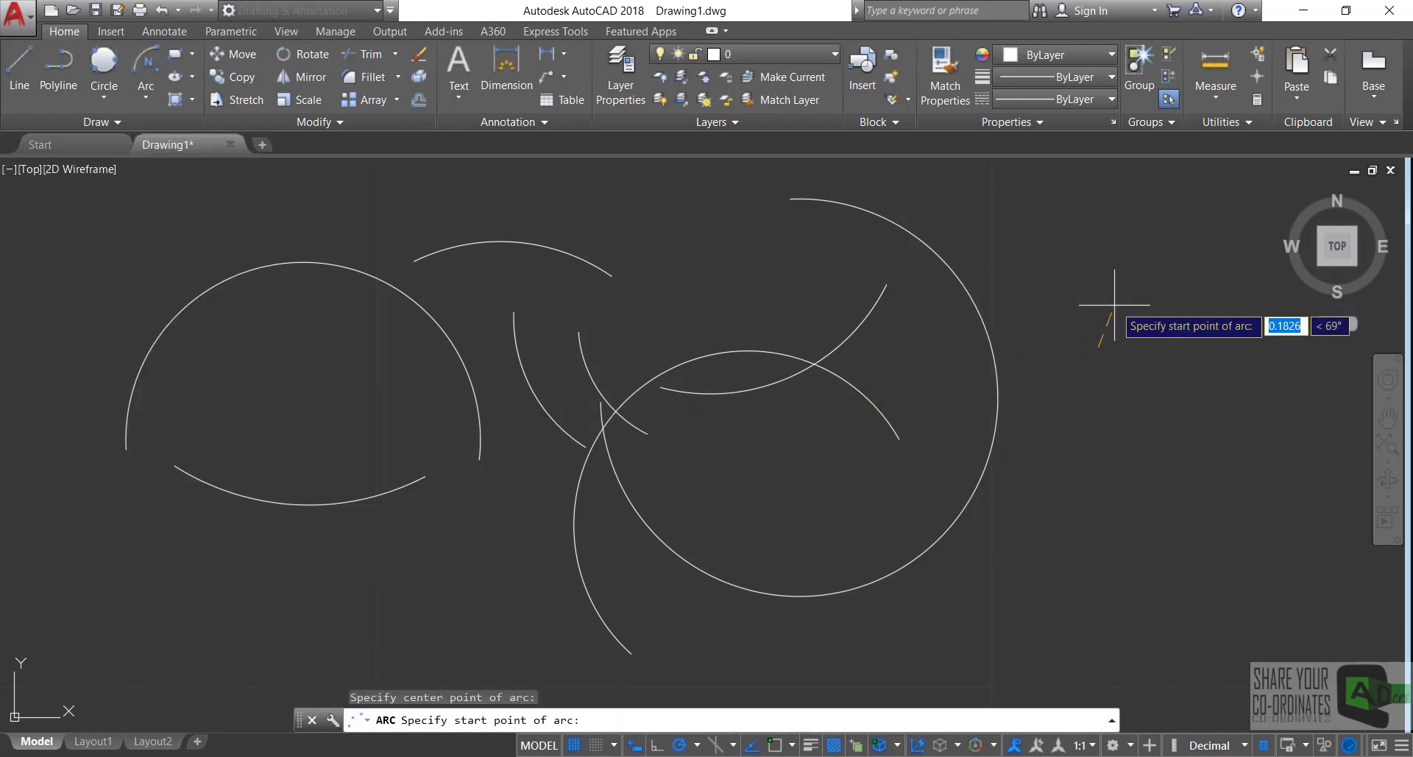
pyautogui.click(1173, 244)
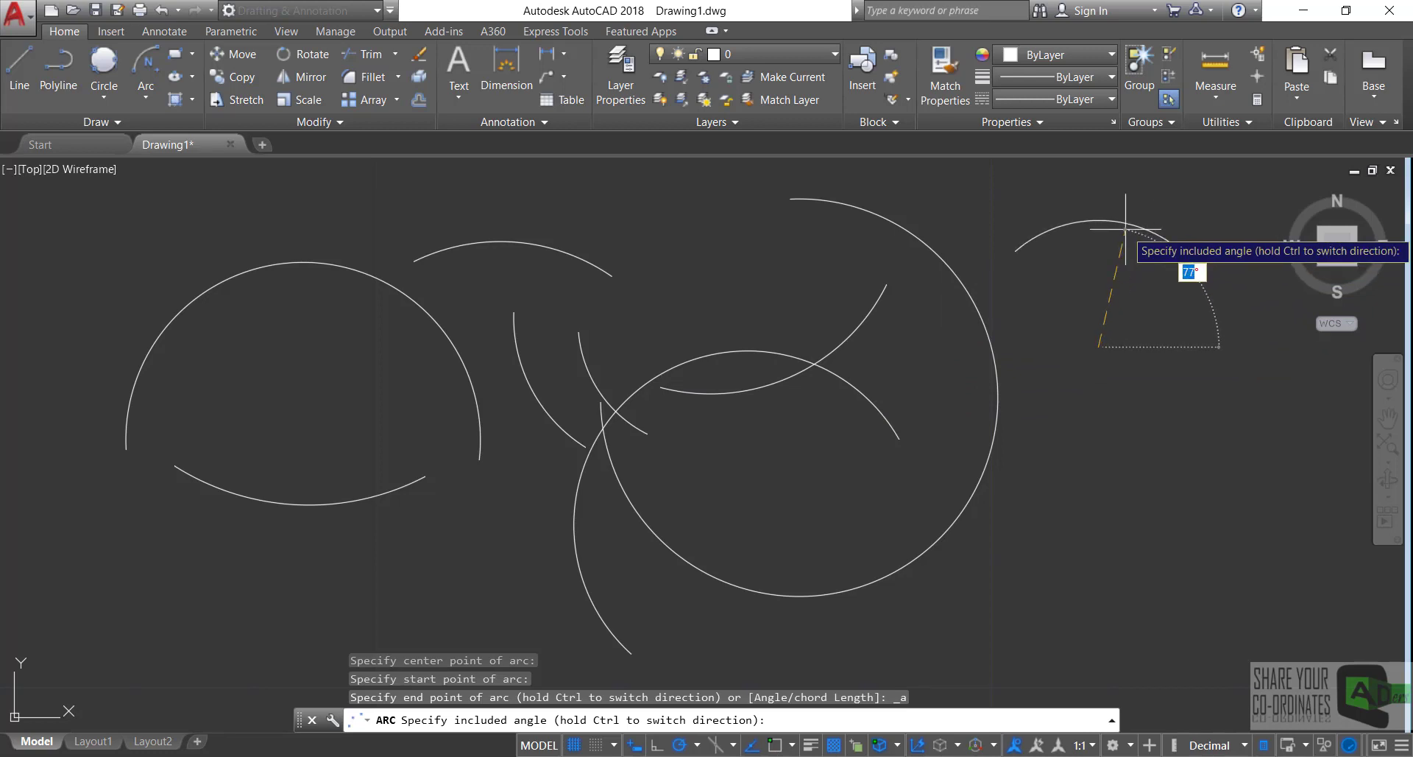
pyautogui.write('70')
pyautogui.press('Return')
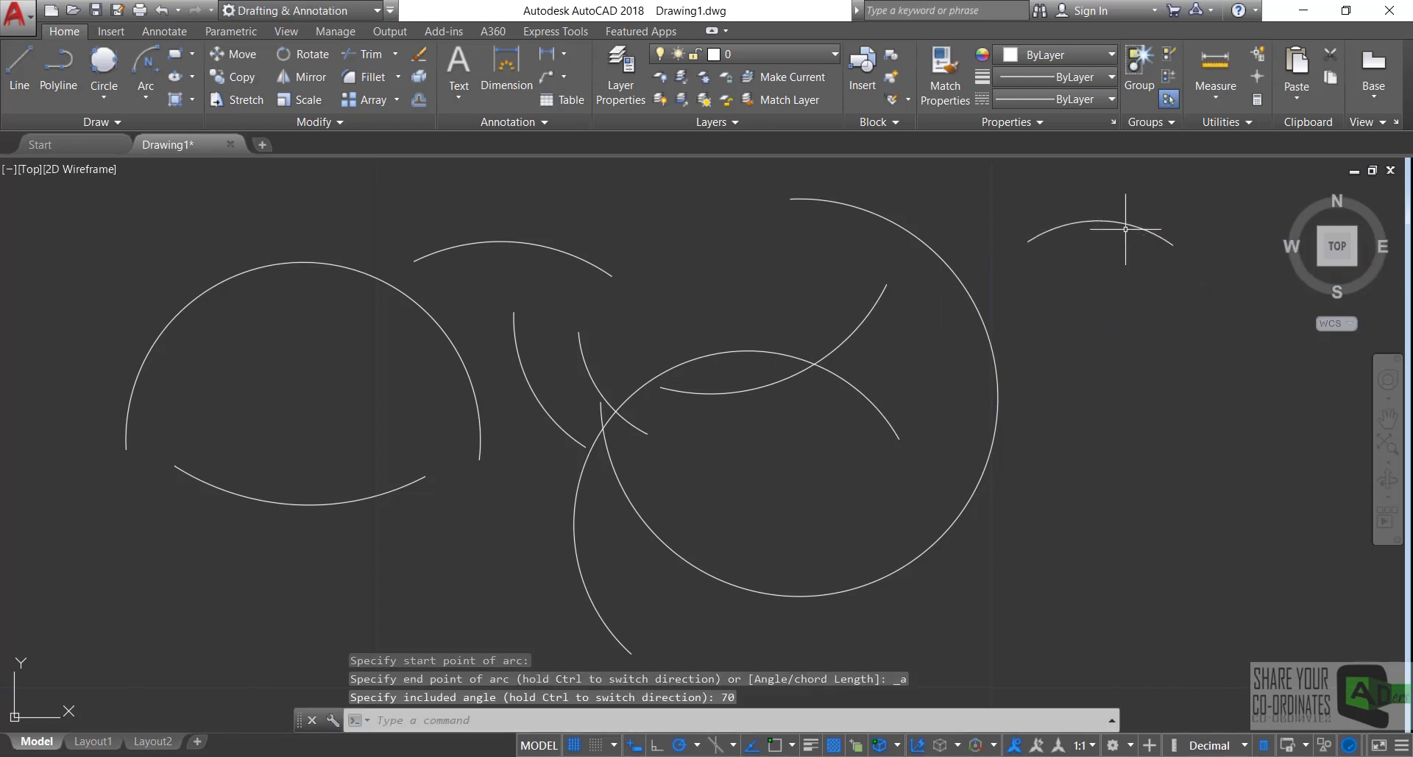
# - Draw a Center, Start, Length arc below the 70° arc with a chord length of 0.8, sweeping counterclockwise from its upper right end
pyautogui.click(138, 99)
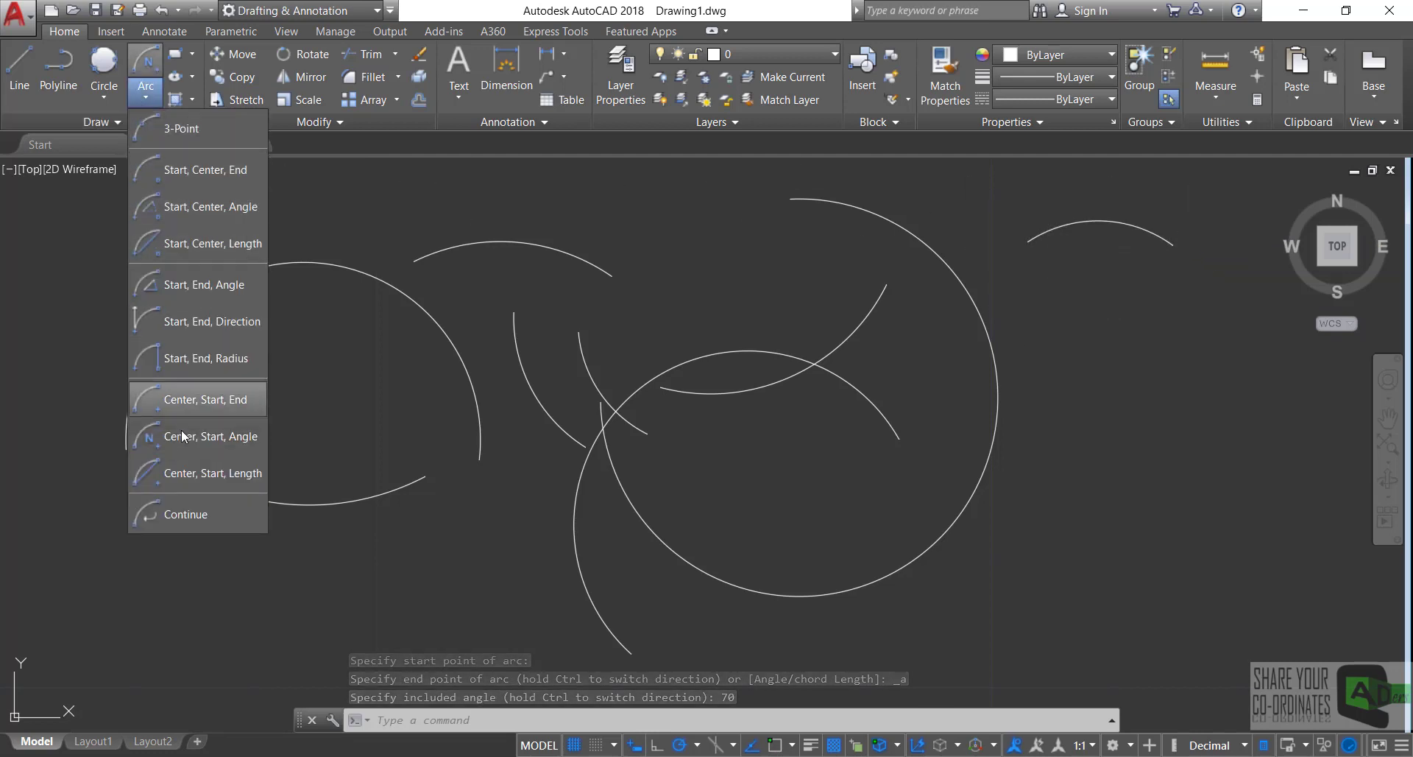
pyautogui.click(212, 474)
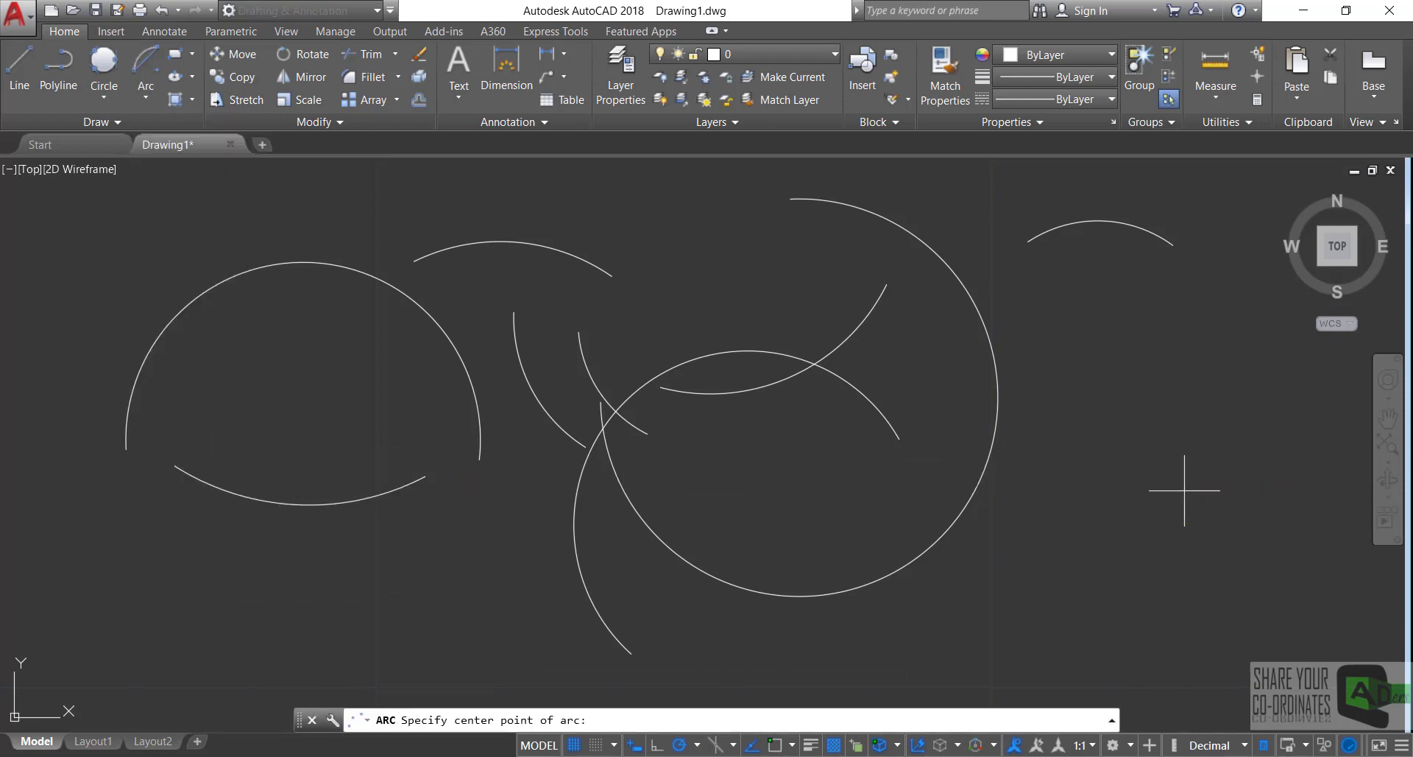
pyautogui.click(1185, 489)
pyautogui.click(1212, 374)
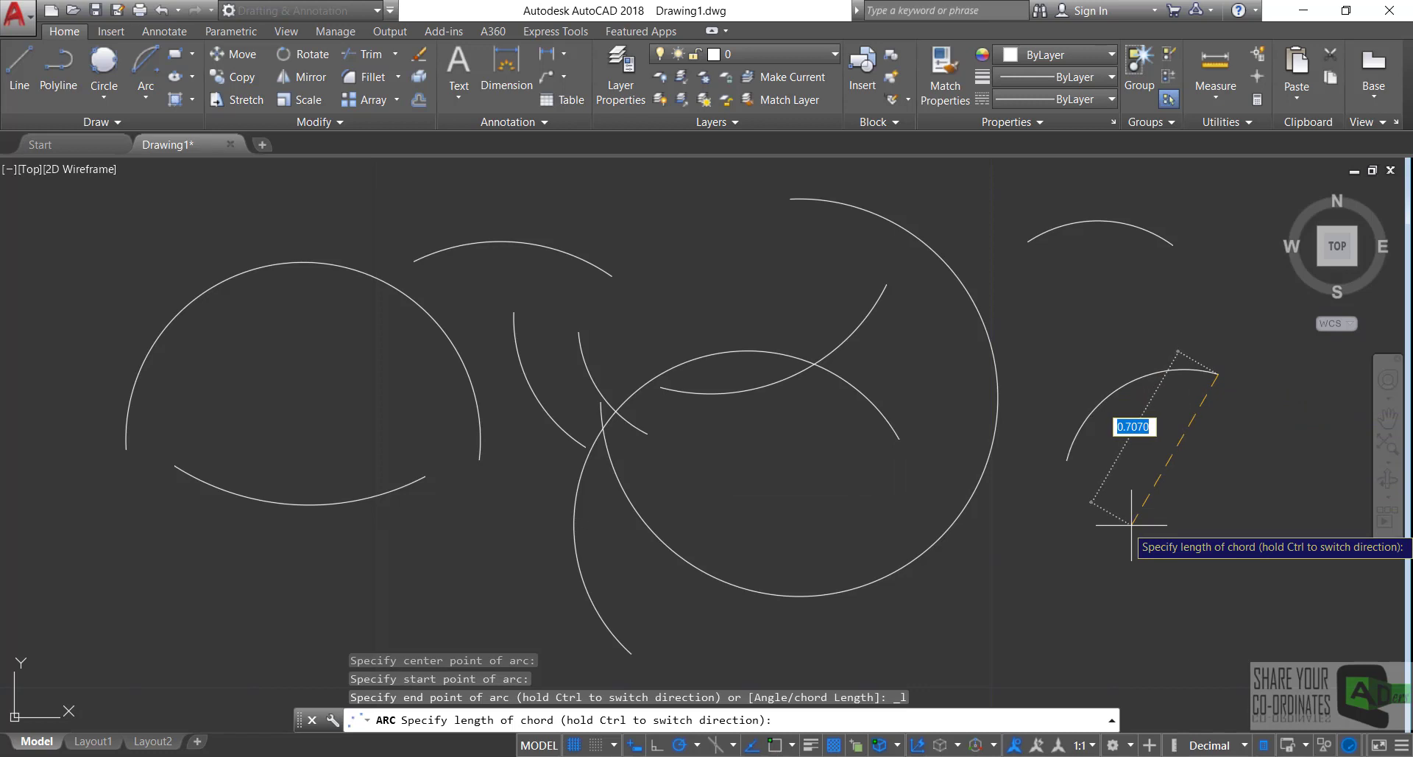
pyautogui.write('.8')
pyautogui.press('Return')
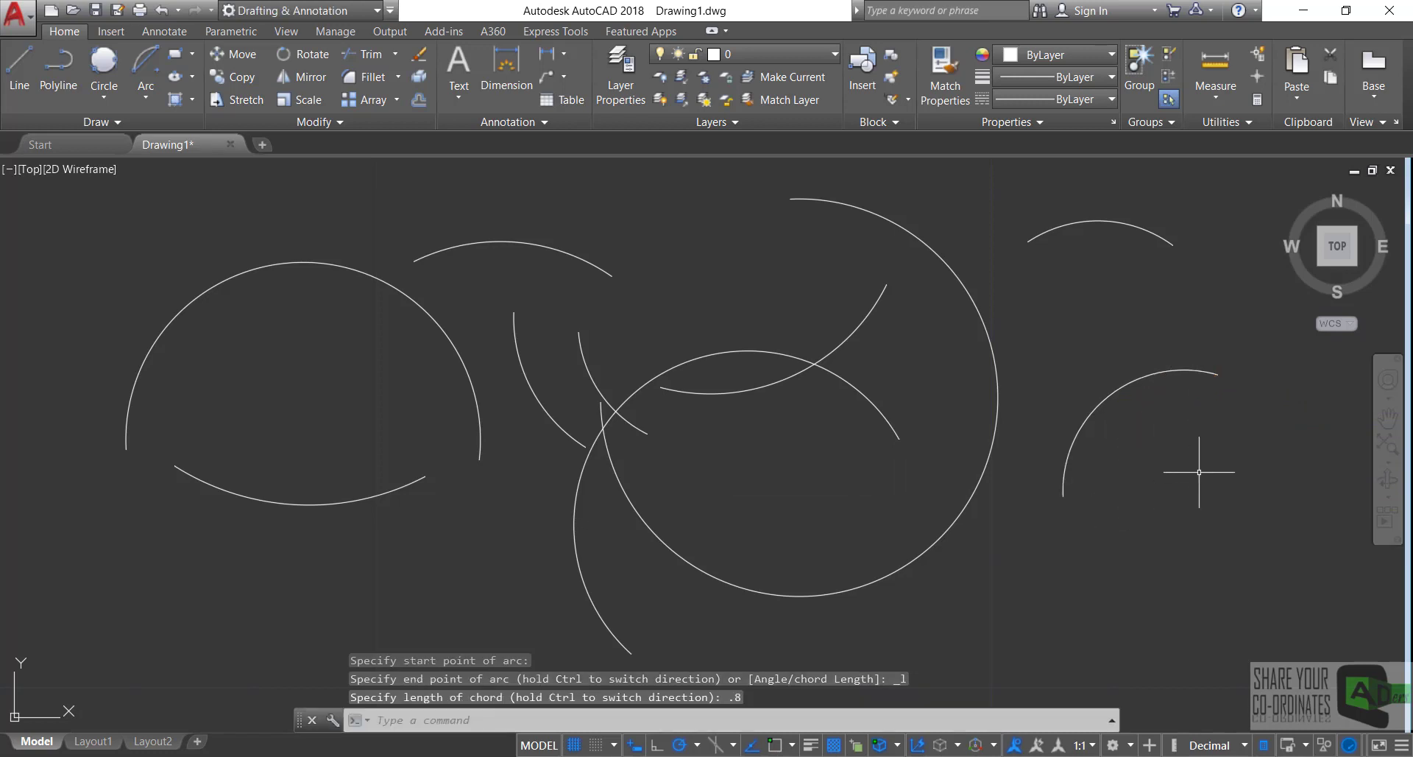
# - Continue the 0.8-chord arc from its lower end with a tangent arc about 1.16 wide, bulging downward and ending inside the three-quarter arc
pyautogui.click(139, 97)
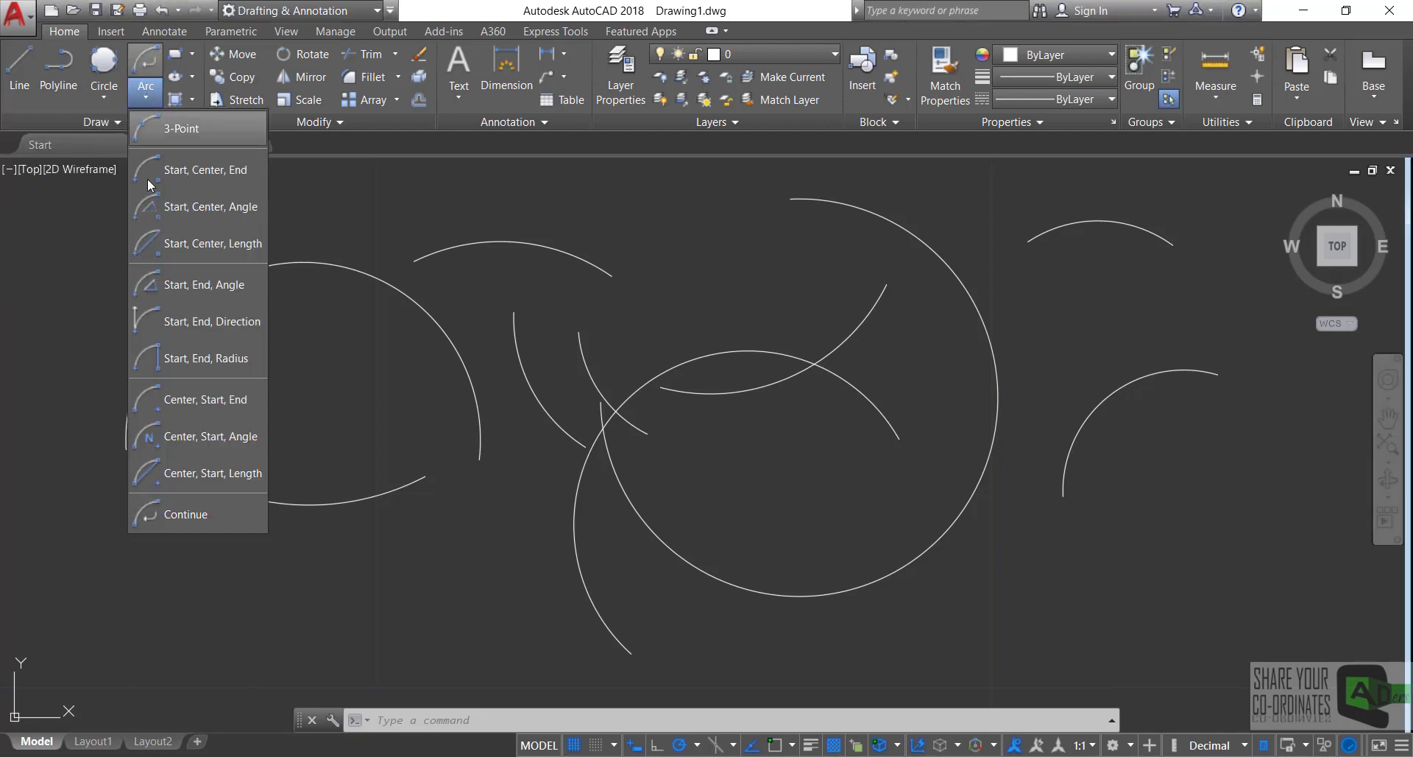
pyautogui.click(192, 513)
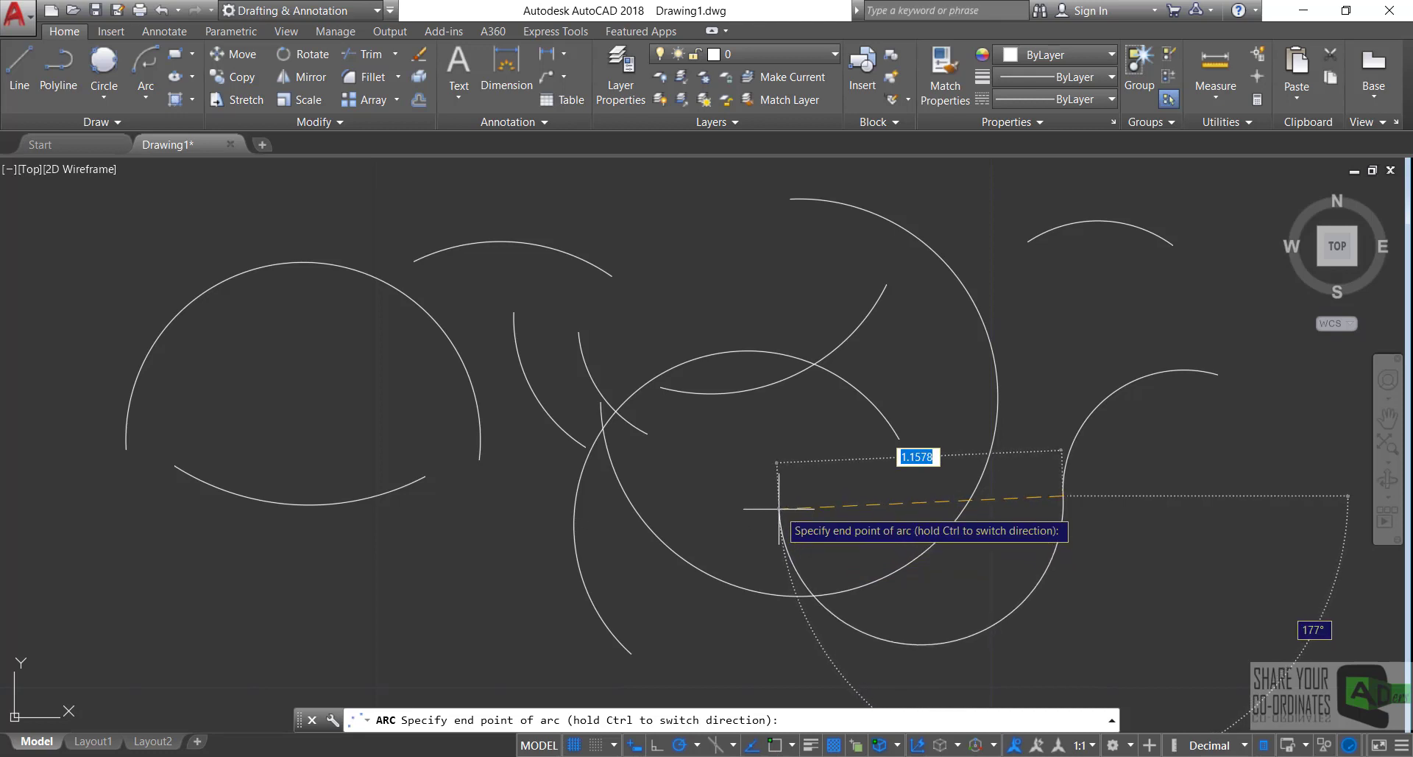
pyautogui.click(778, 508)
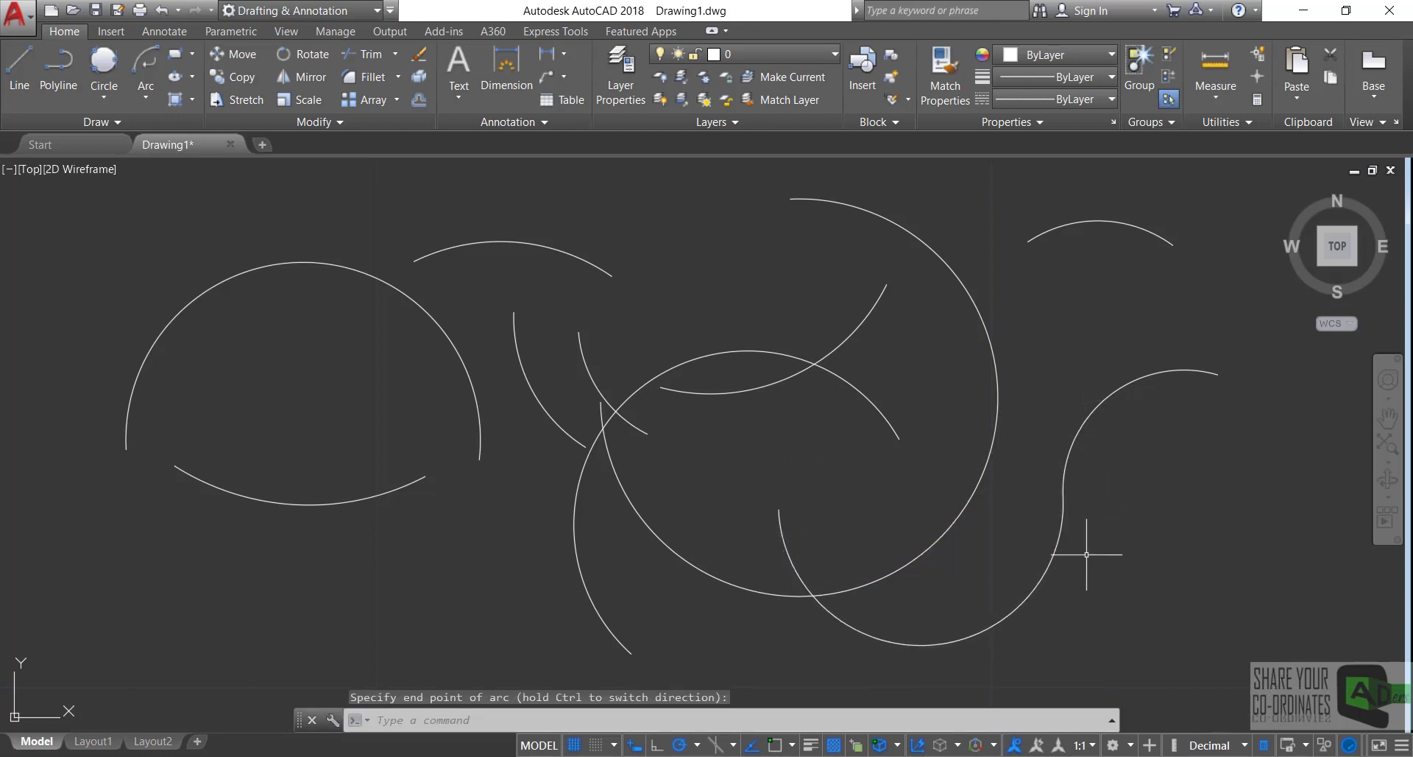